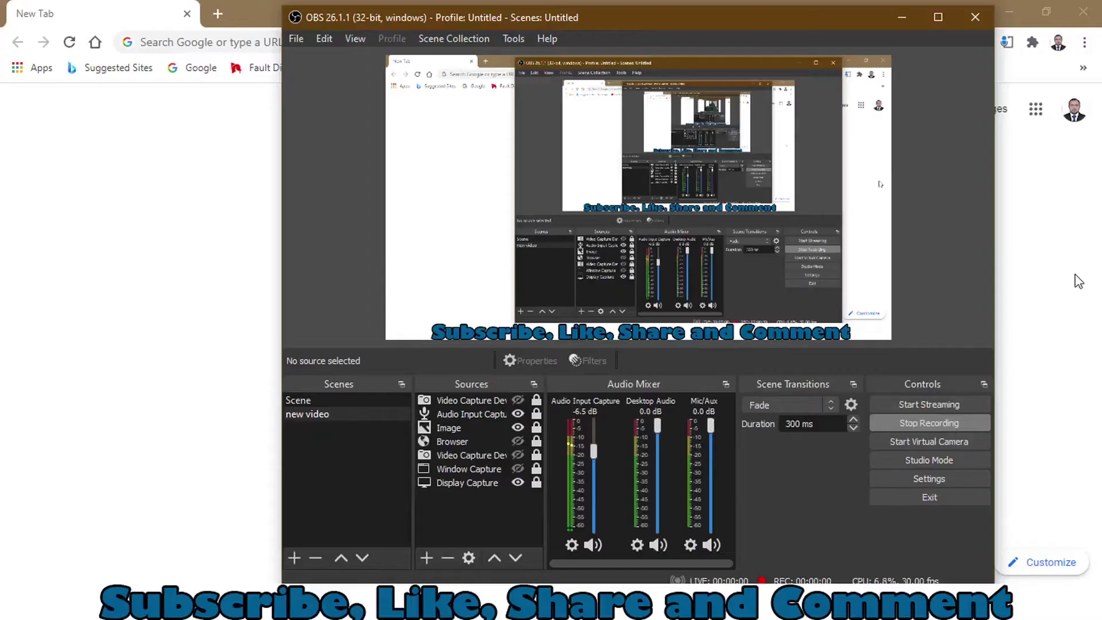
# Open the Tinkercad dashboard in the browser and create a new circuit
pyautogui.click(1079, 282)
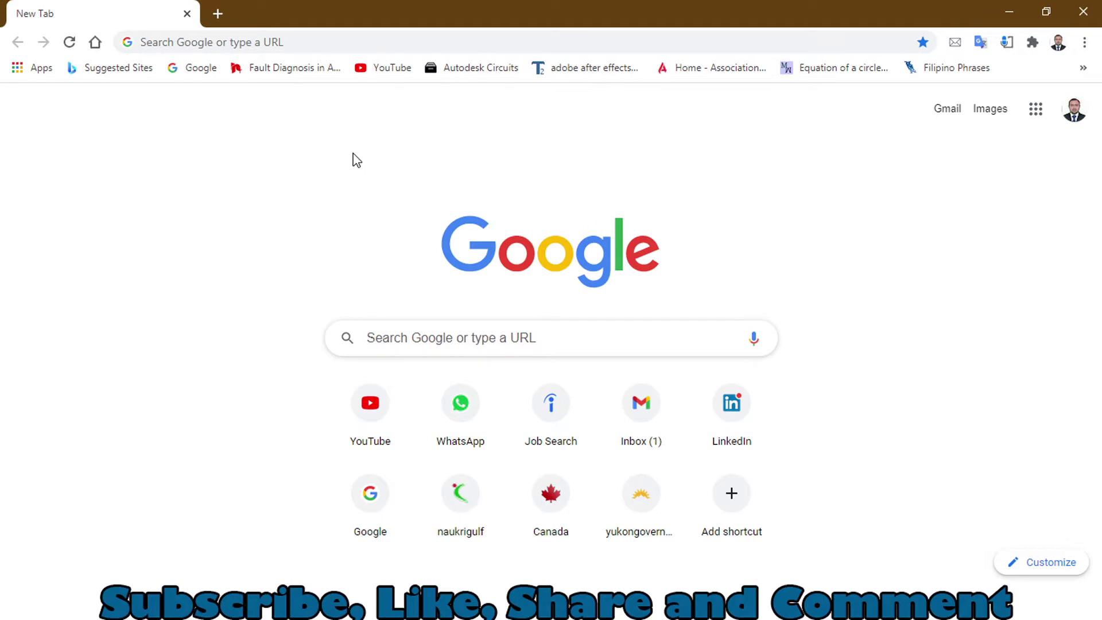
pyautogui.click(296, 44)
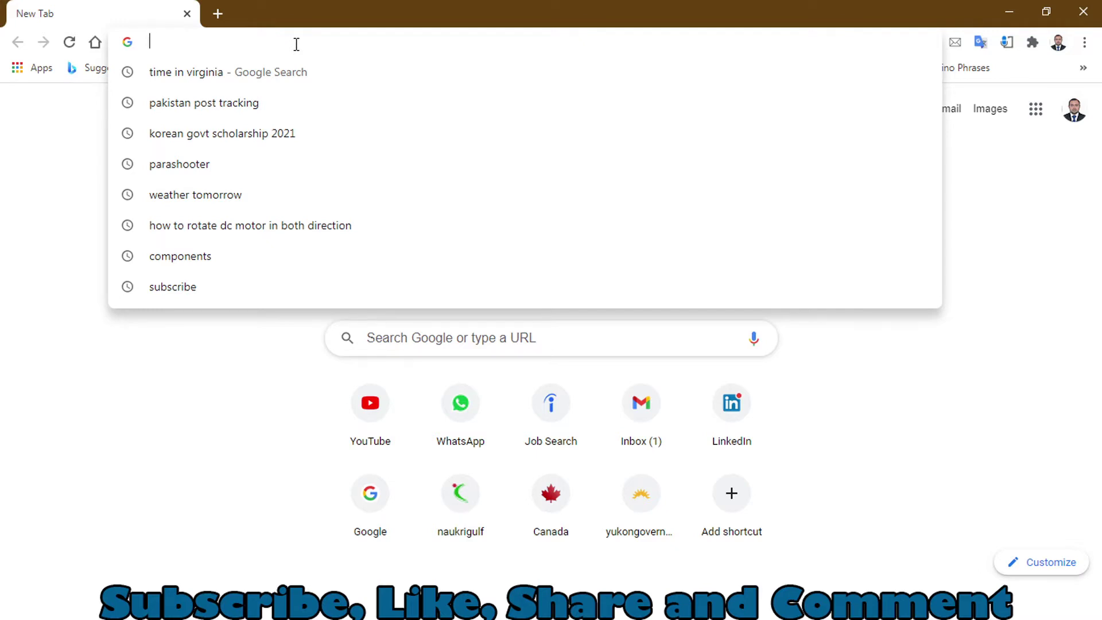
pyautogui.write('tinke')
pyautogui.press('Return')
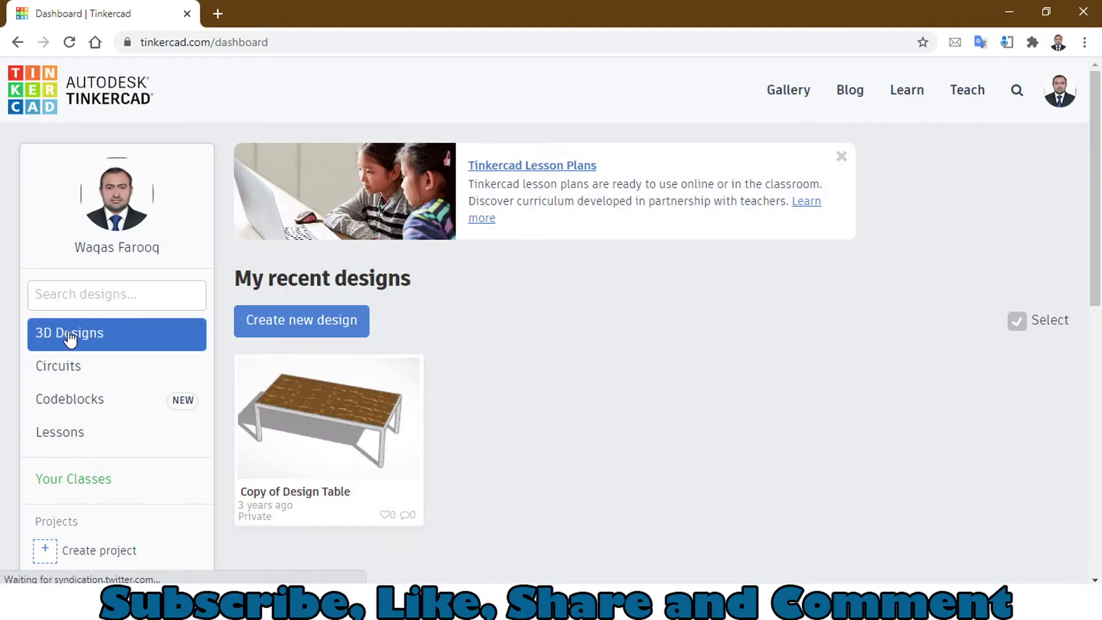
pyautogui.click(80, 371)
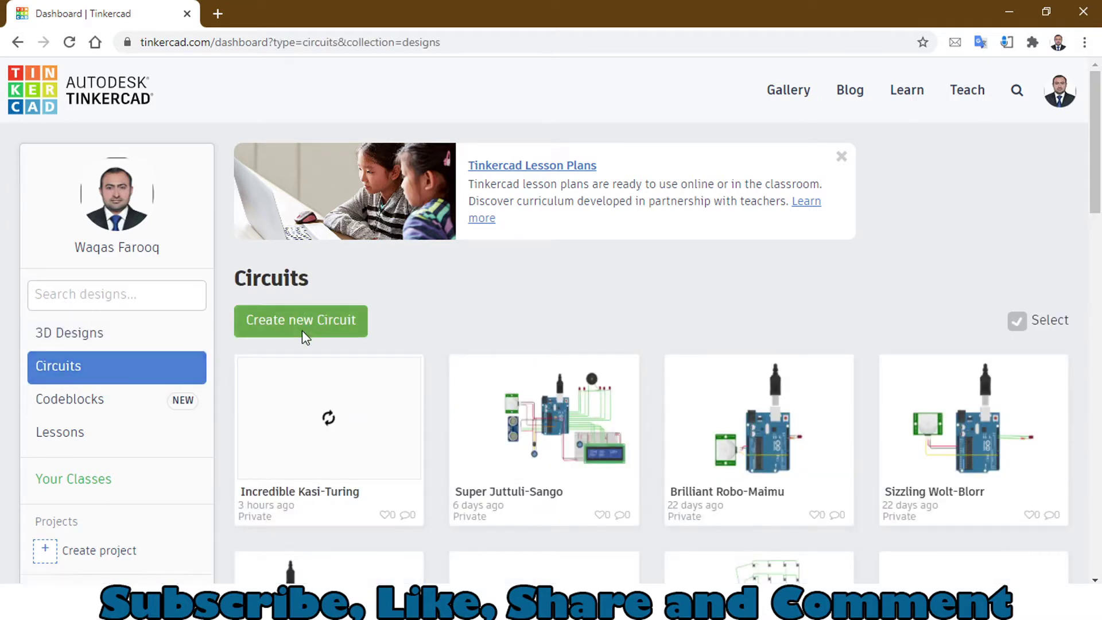
pyautogui.click(302, 321)
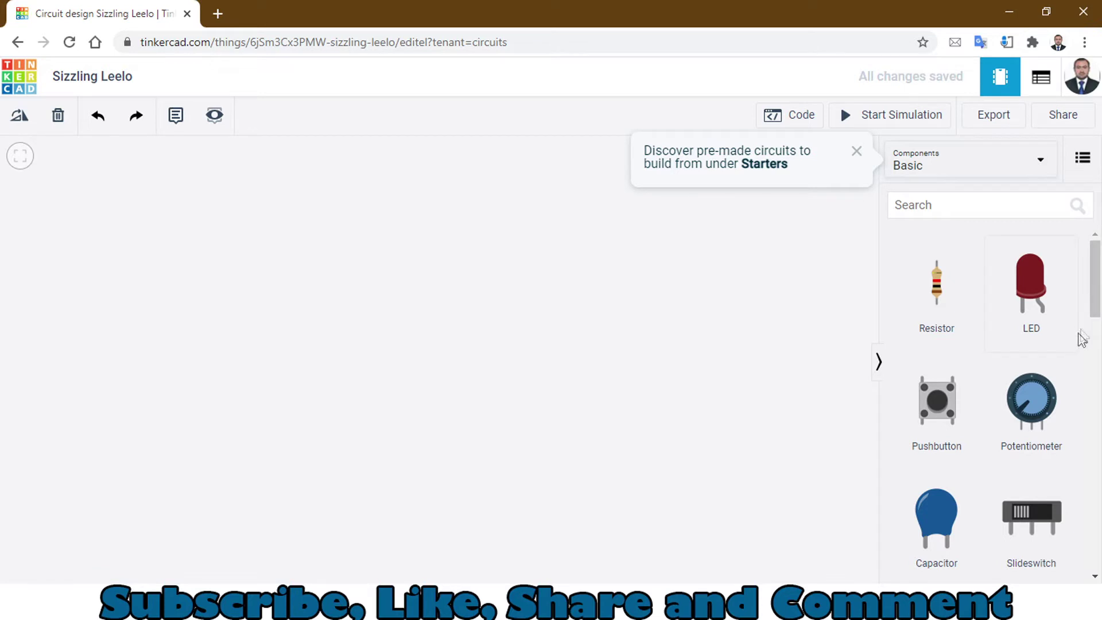
# Place a 9V Battery on the workplane and rotate it 180° so its terminals face right
pyautogui.moveTo(1093, 290); pyautogui.dragTo(1097, 383)
pyautogui.scroll(3, 1062, 382)
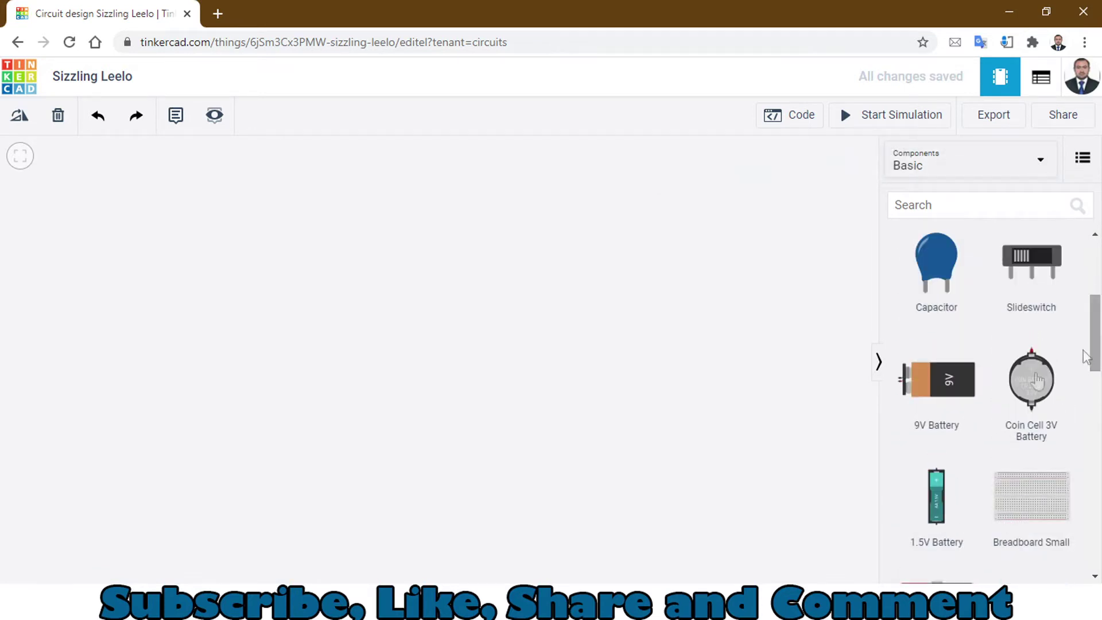
pyautogui.moveTo(636, 390); pyautogui.dragTo(340, 363)
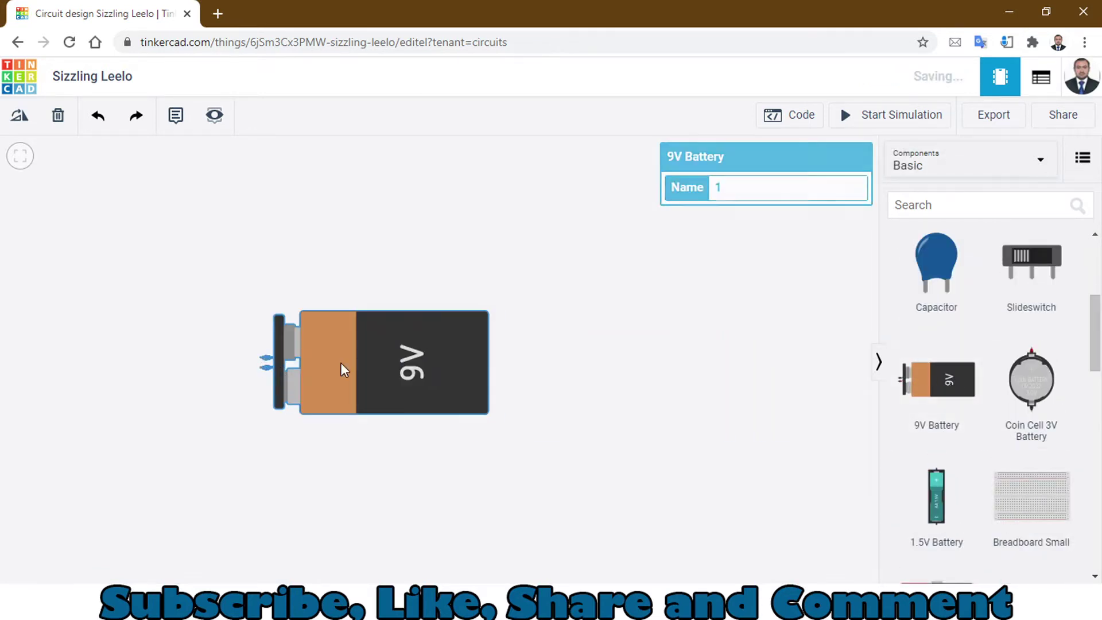
pyautogui.click(19, 119)
pyautogui.click(19, 119)
pyautogui.click(18, 119)
pyautogui.click(19, 119)
pyautogui.click(19, 119)
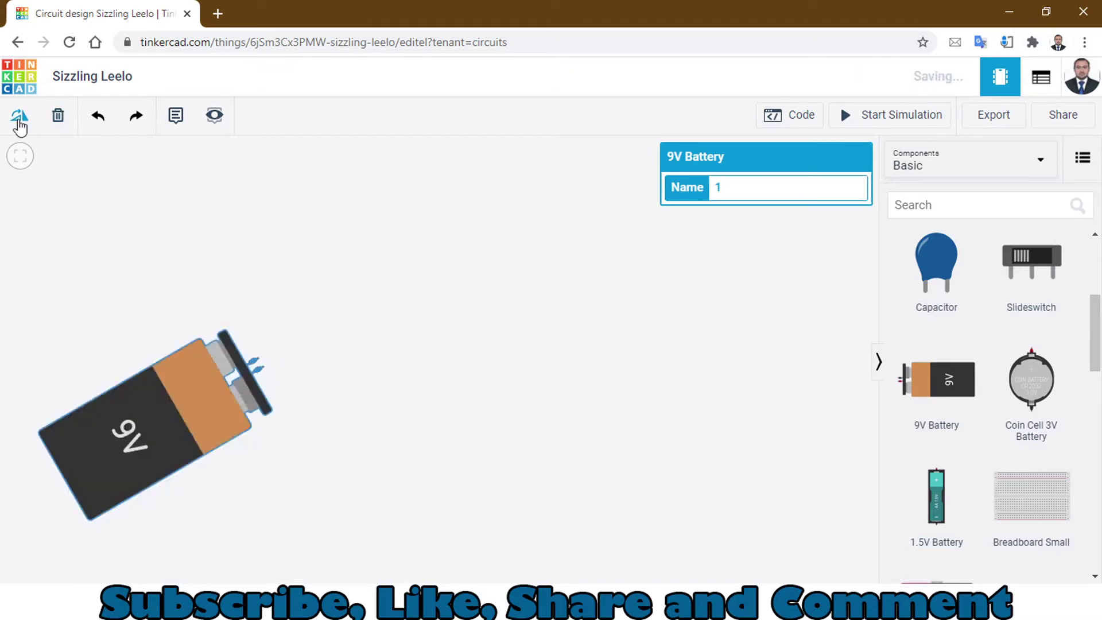
pyautogui.click(19, 118)
pyautogui.click(19, 119)
pyautogui.click(96, 116)
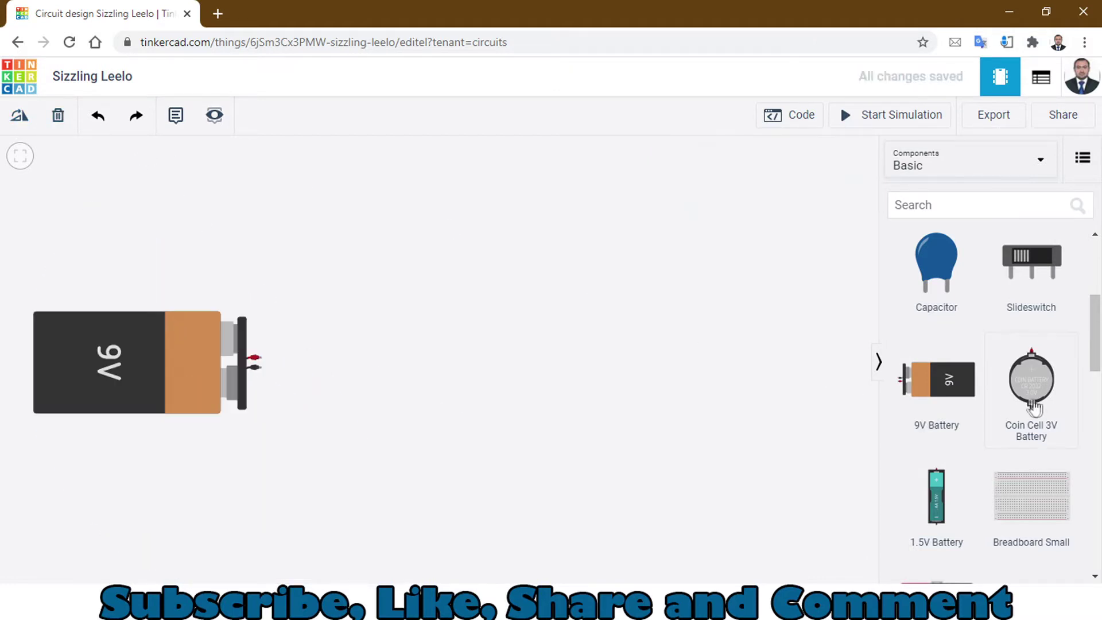
# Add a DC Motor to the right of the battery and a Photoresistor below the motor
pyautogui.scroll(-6, 1095, 383)
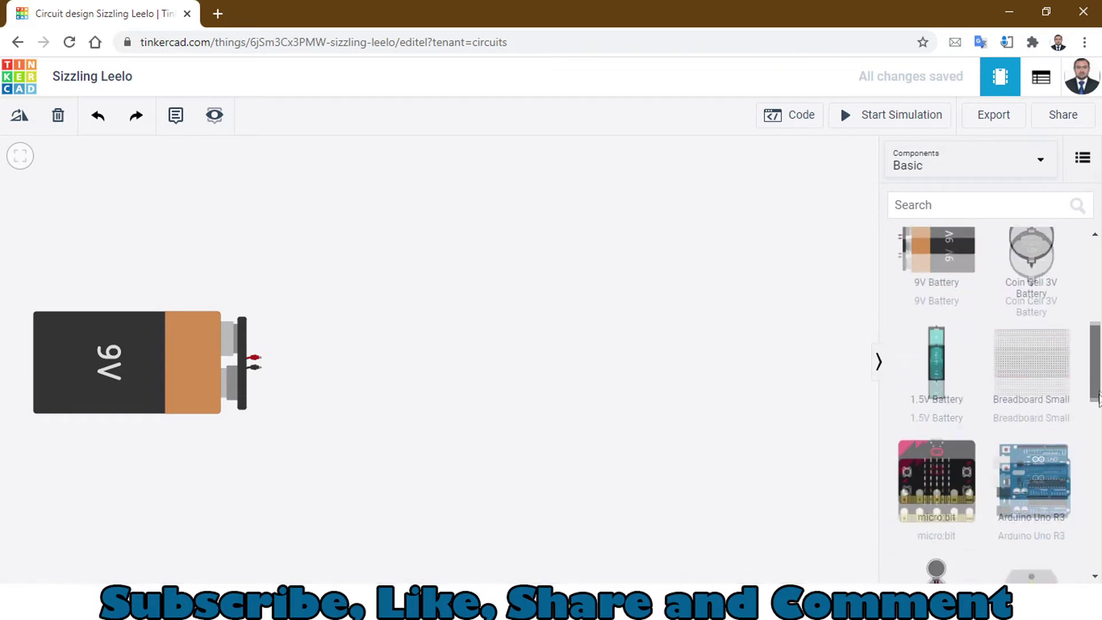
pyautogui.moveTo(1040, 405); pyautogui.dragTo(632, 307)
pyautogui.scroll(-5, 1099, 396)
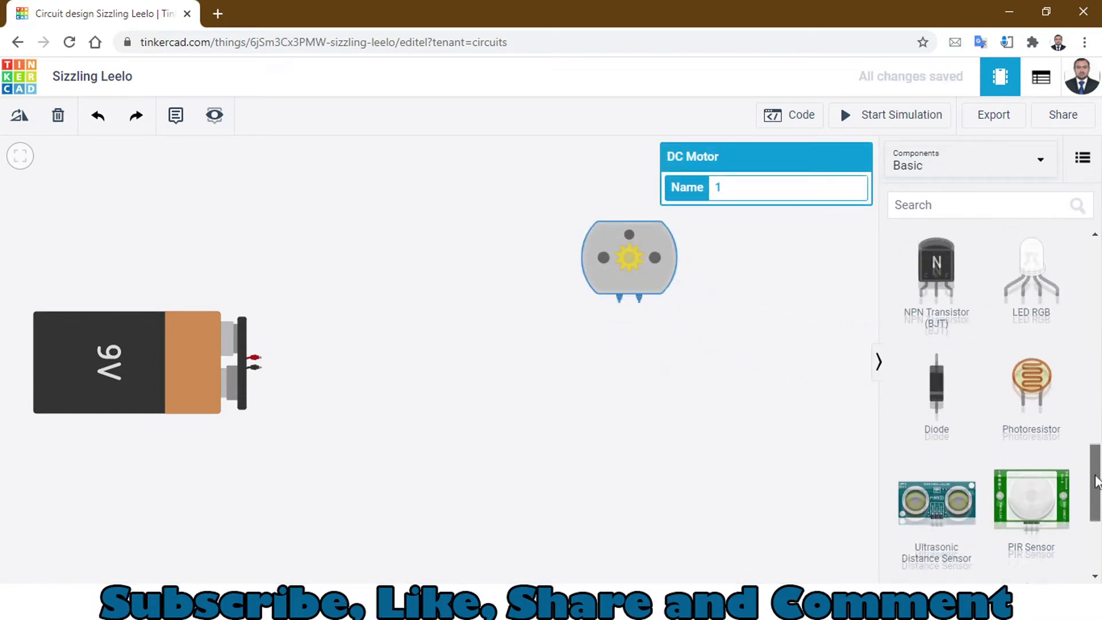
pyautogui.click(827, 453)
pyautogui.moveTo(1032, 373); pyautogui.dragTo(615, 401)
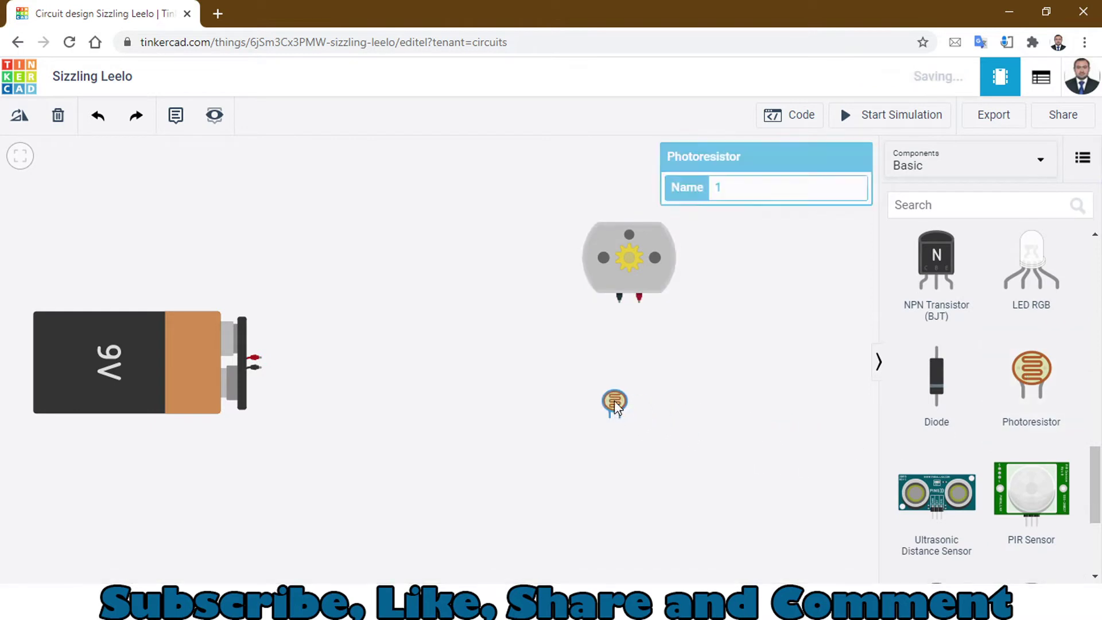
# Move the battery, DC motor and photoresistor closer together, with the motor above and the photoresistor below the battery's terminals
pyautogui.moveTo(141, 359); pyautogui.dragTo(415, 316)
pyautogui.moveTo(620, 284); pyautogui.dragTo(593, 285)
pyautogui.moveTo(448, 314); pyautogui.dragTo(384, 314)
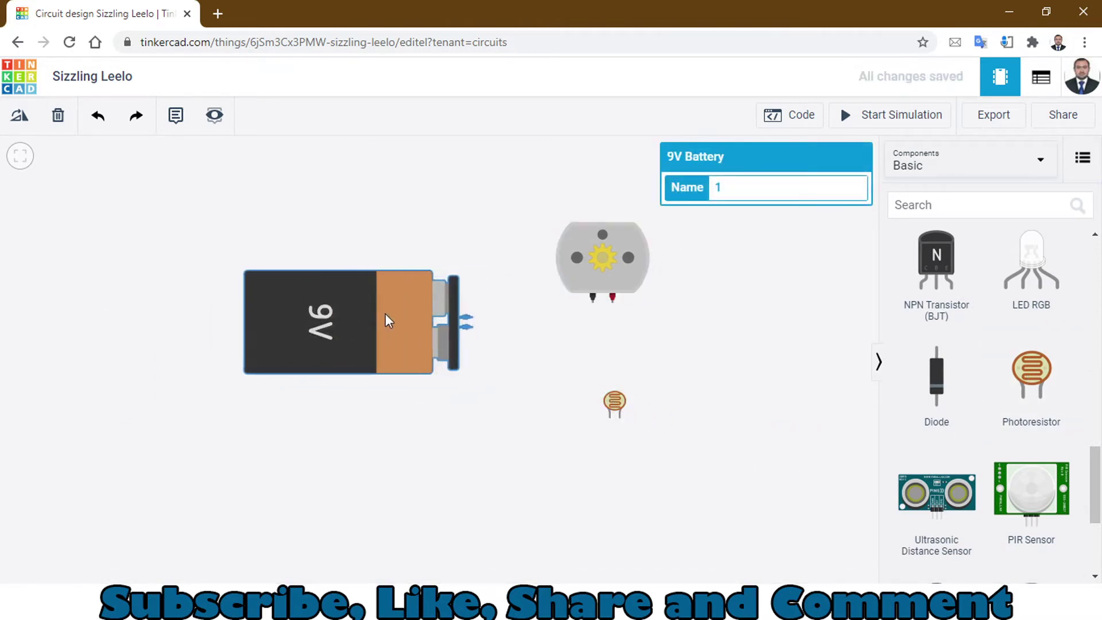
pyautogui.moveTo(568, 280); pyautogui.dragTo(509, 251)
pyautogui.moveTo(612, 401); pyautogui.dragTo(552, 394)
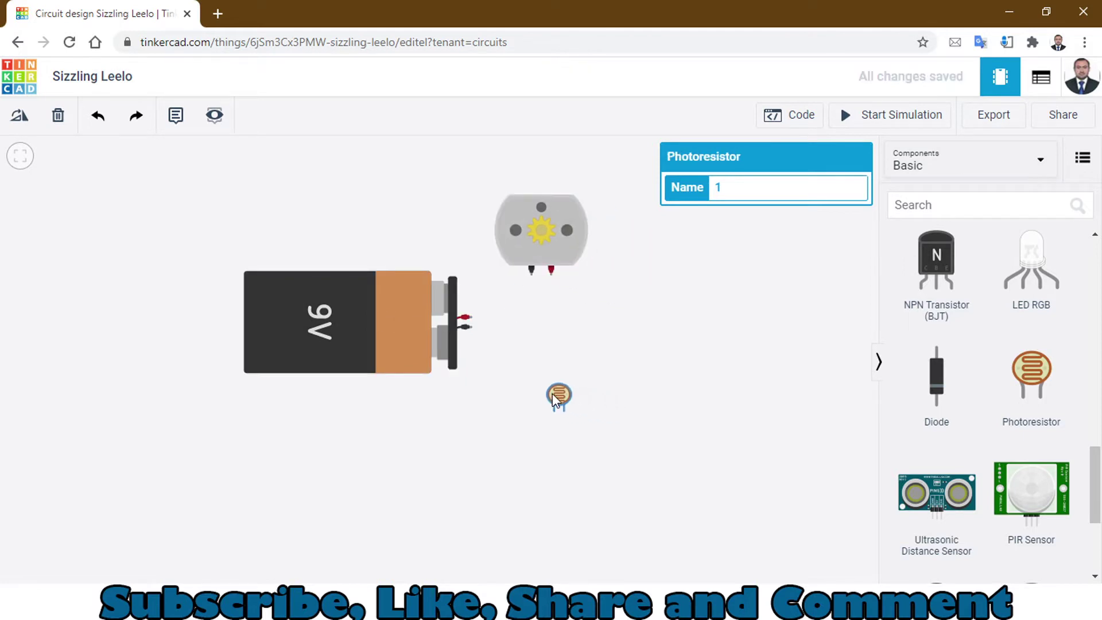
# Rotate the photoresistor so its leads point up and align it directly under the motor
pyautogui.click(20, 121)
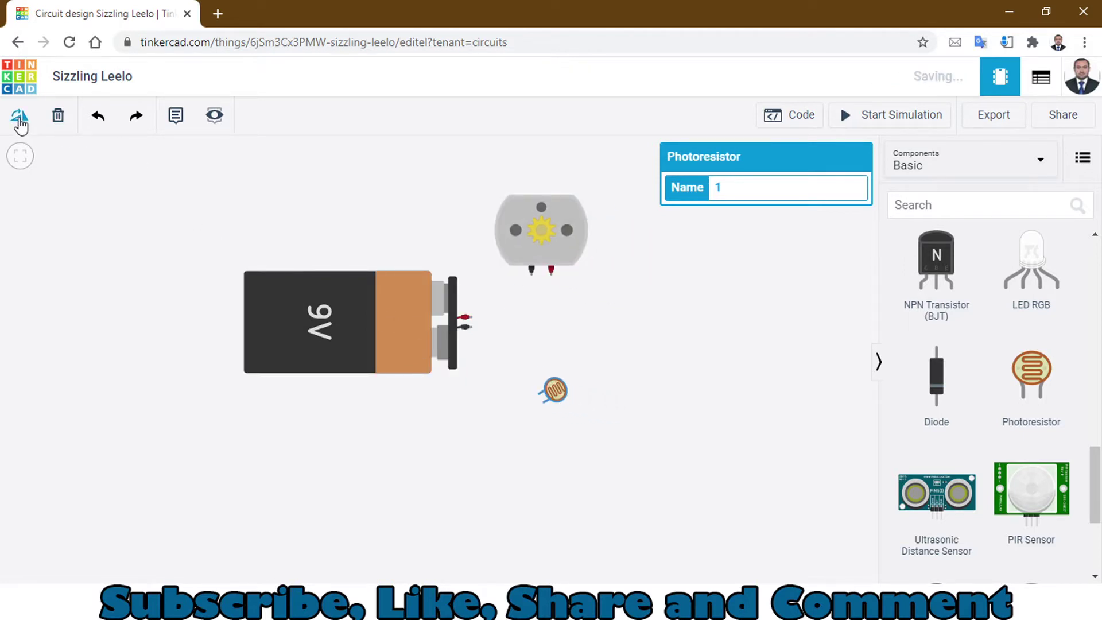
pyautogui.click(20, 123)
pyautogui.moveTo(540, 414); pyautogui.dragTo(543, 400)
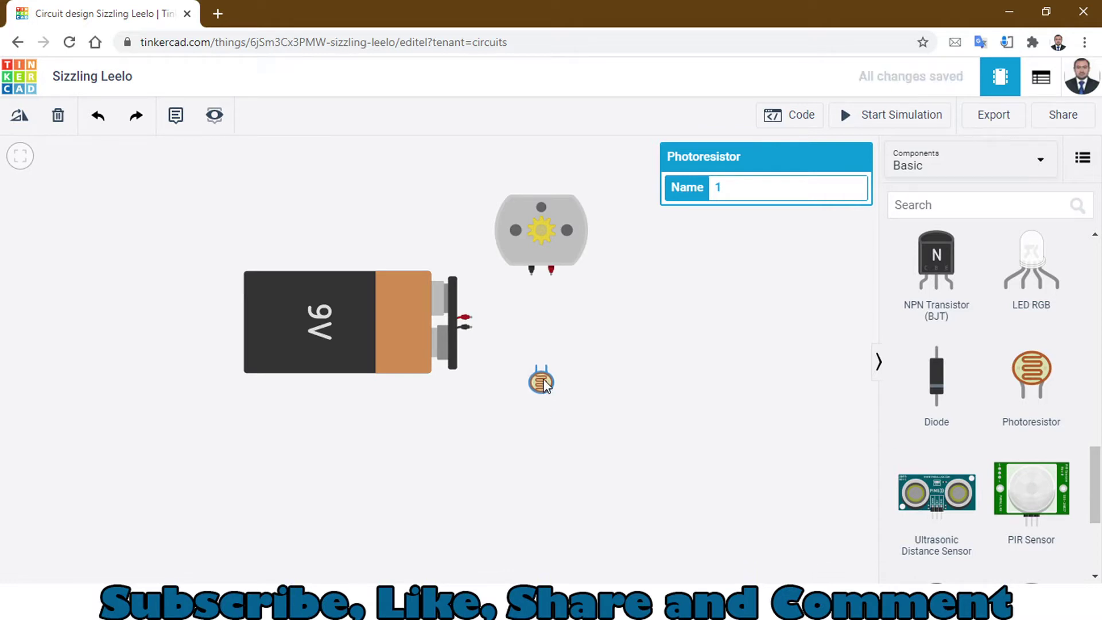
# Rotate the 9V battery upright with its terminals pointing up and position it just left of the photoresistor
pyautogui.click(403, 312)
pyautogui.click(20, 121)
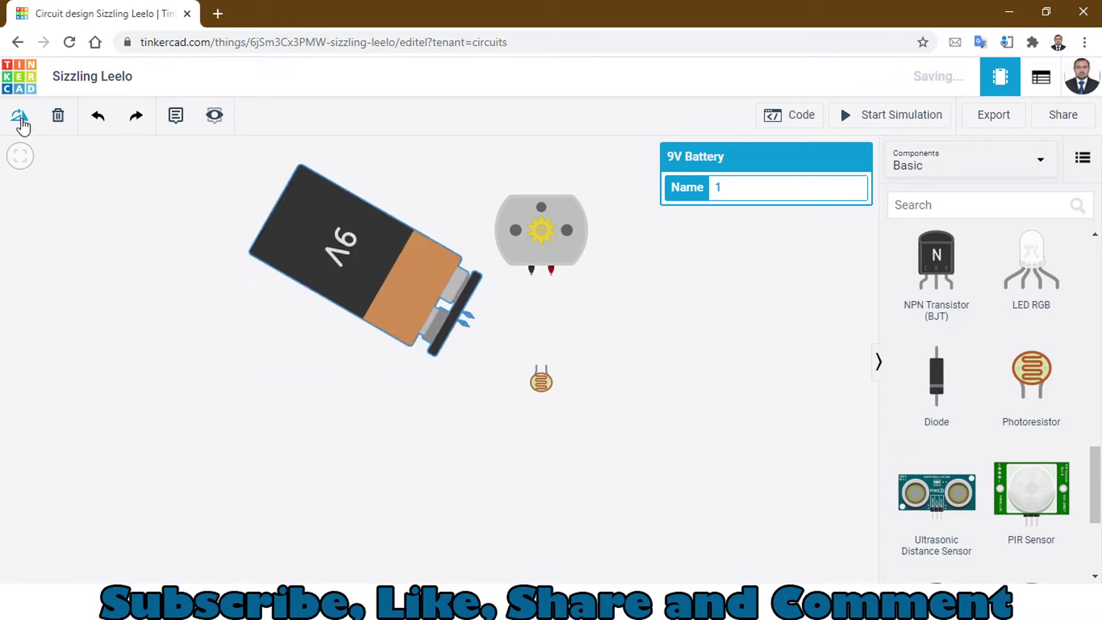
pyautogui.click(20, 122)
pyautogui.click(20, 122)
pyautogui.moveTo(608, 340); pyautogui.dragTo(731, 333)
pyautogui.moveTo(603, 442); pyautogui.dragTo(505, 449)
pyautogui.moveTo(560, 346); pyautogui.dragTo(324, 387)
pyautogui.click(15, 118)
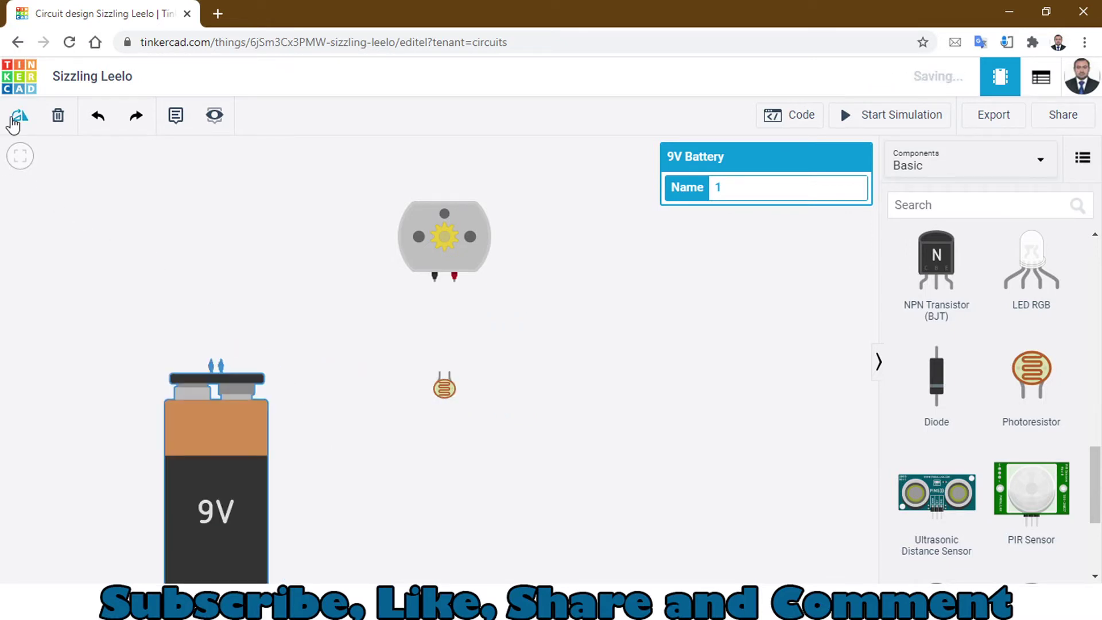
pyautogui.moveTo(185, 429); pyautogui.dragTo(339, 418)
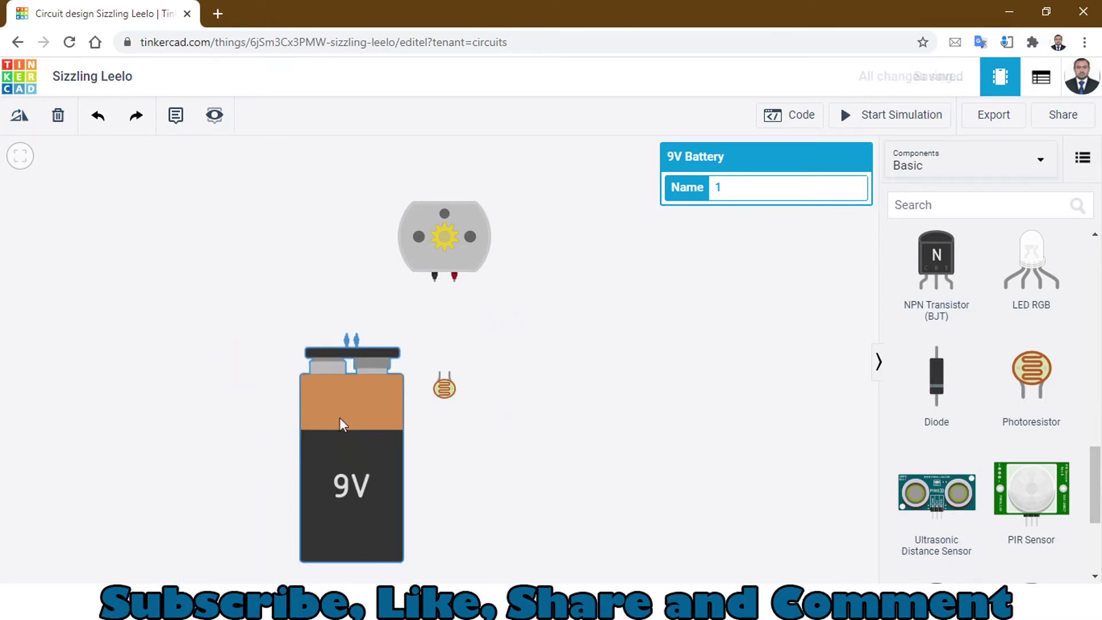
# Move the photoresistor right of the motor with its leads facing left, and centre the battery beneath the motor
pyautogui.moveTo(452, 391); pyautogui.dragTo(559, 339)
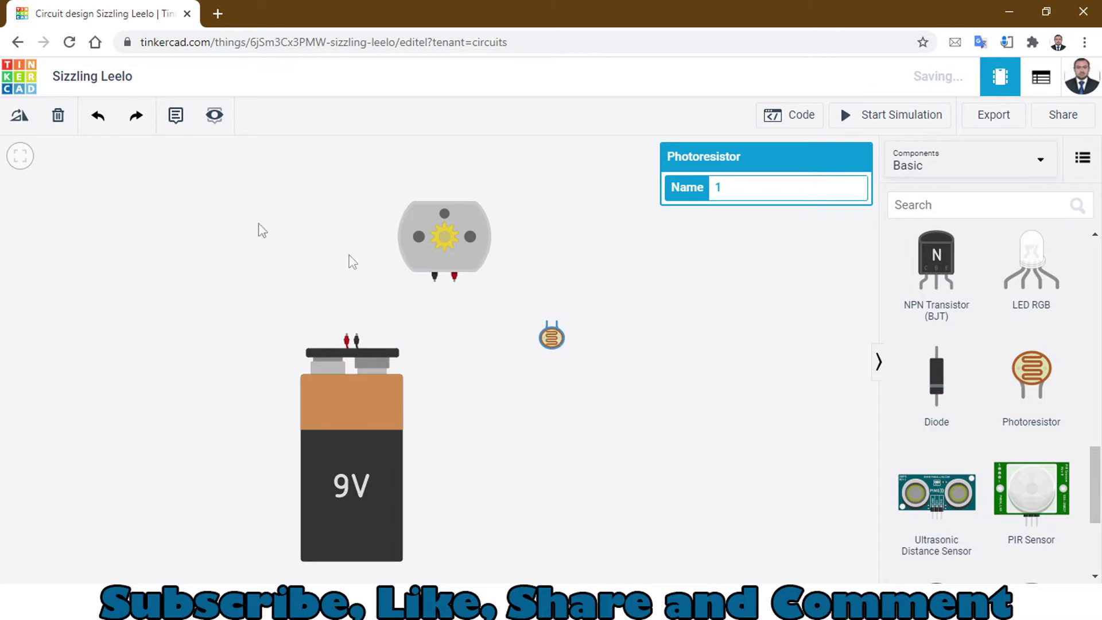
pyautogui.click(27, 124)
pyautogui.click(27, 124)
pyautogui.click(26, 124)
pyautogui.click(26, 124)
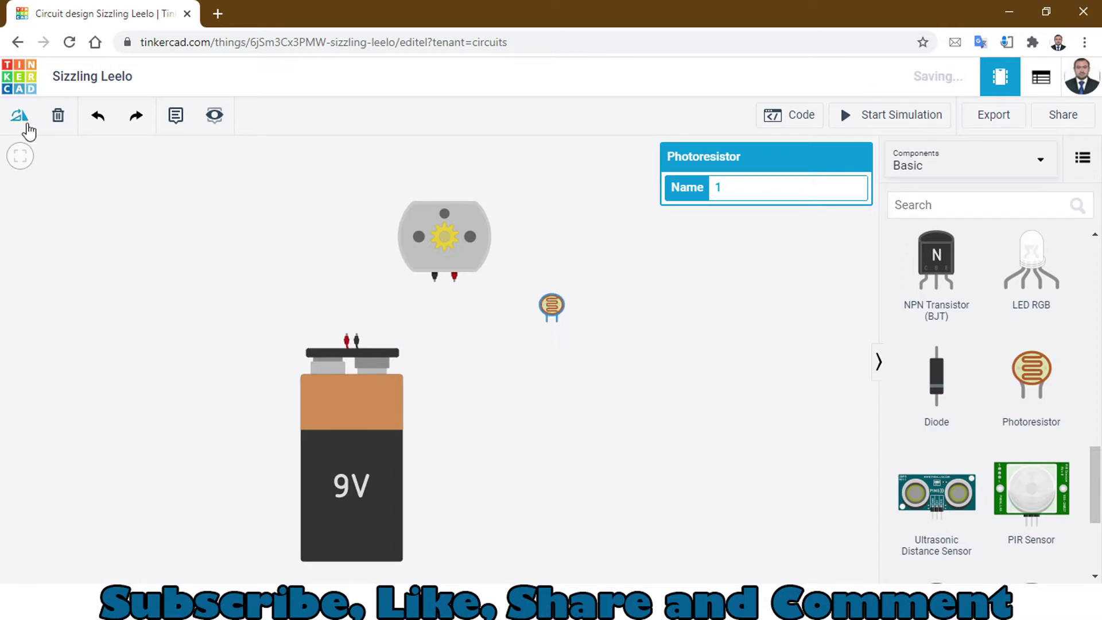
pyautogui.click(26, 124)
pyautogui.click(26, 124)
pyautogui.moveTo(347, 433); pyautogui.dragTo(439, 435)
pyautogui.click(498, 312)
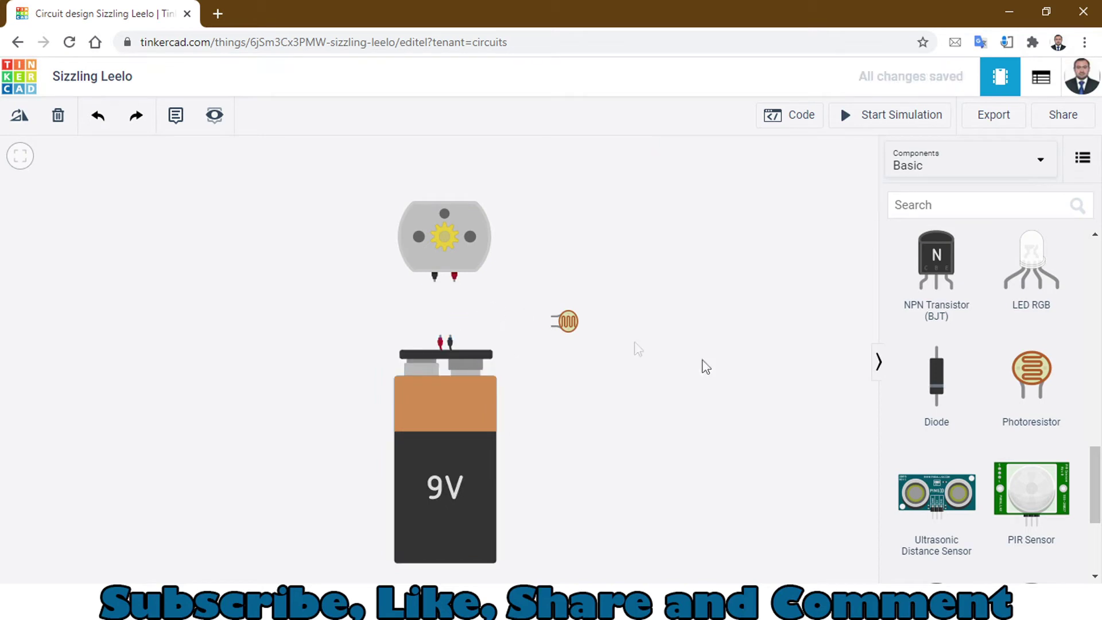
# Wire the motor's red terminal to the photoresistor's Terminal 1 and bend the wire into a right-angle corner
pyautogui.scroll(2, 714, 363)
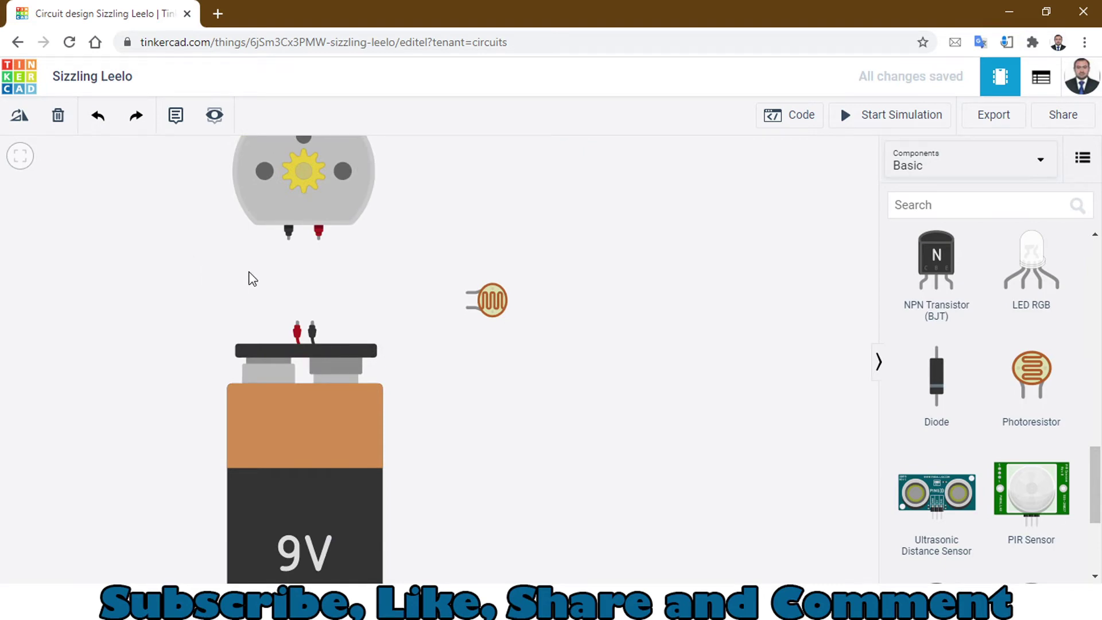
pyautogui.scroll(4, 248, 279)
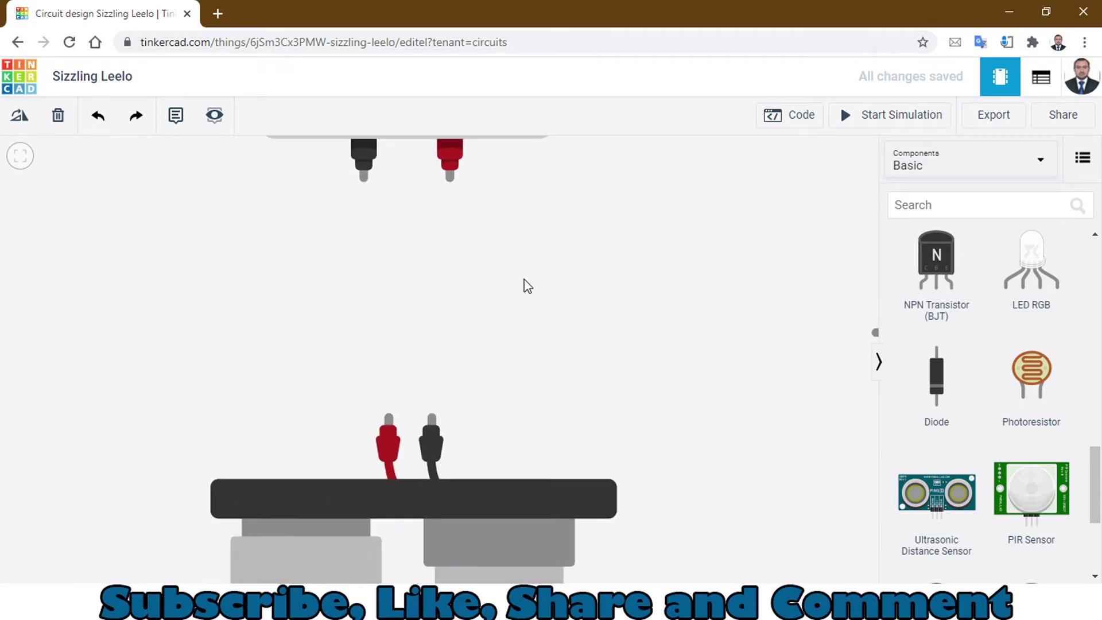
pyautogui.moveTo(630, 280); pyautogui.dragTo(544, 294)
pyautogui.moveTo(865, 385); pyautogui.dragTo(604, 308)
pyautogui.click(370, 247)
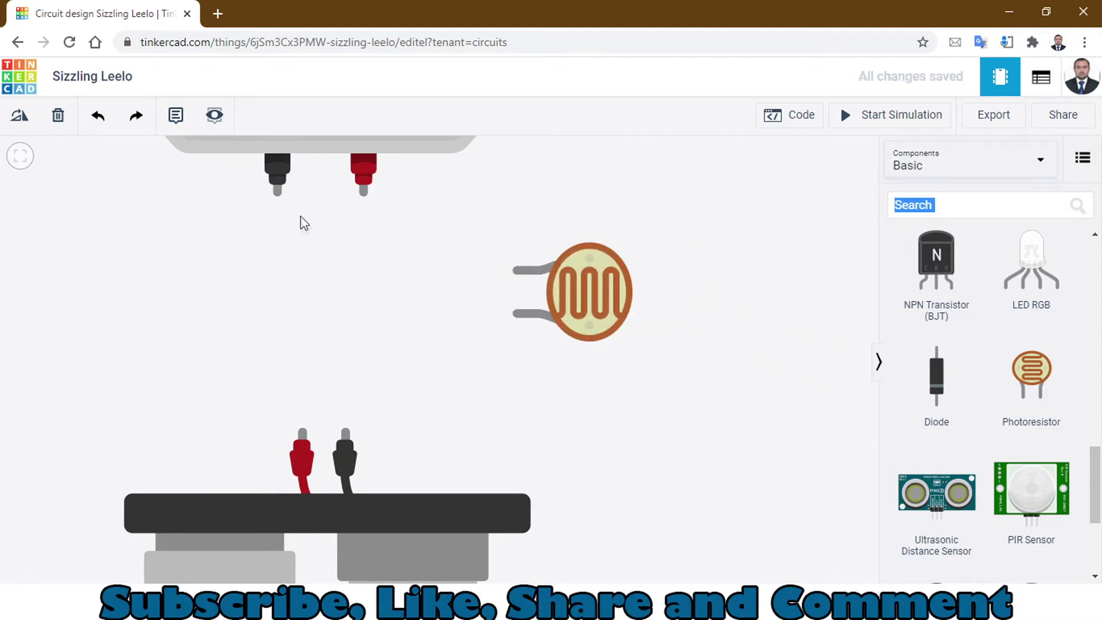
pyautogui.click(364, 194)
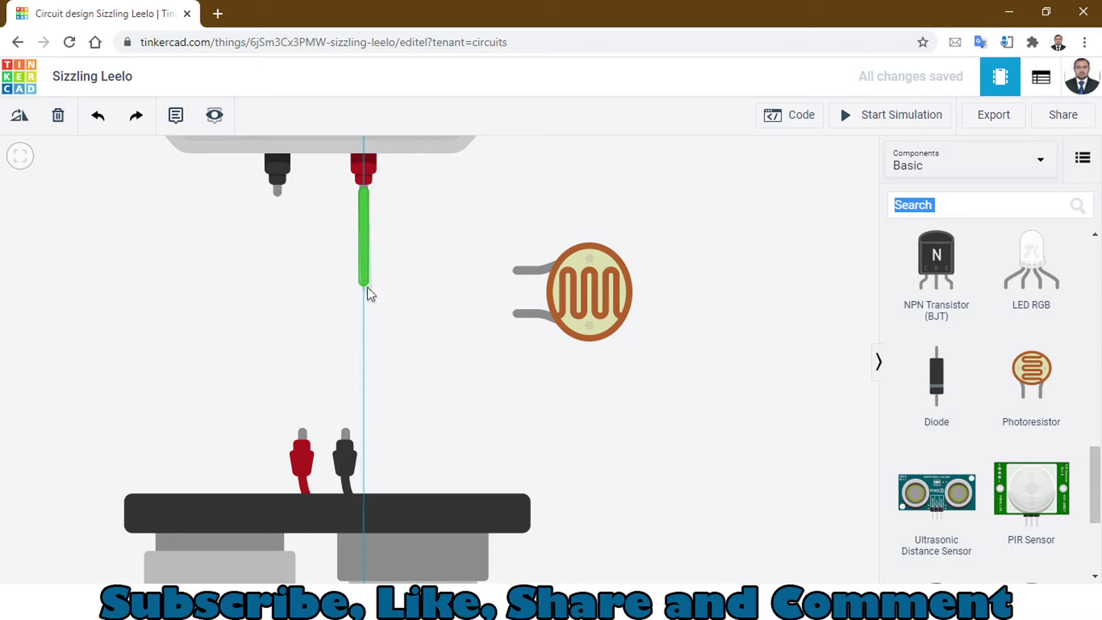
pyautogui.click(507, 272)
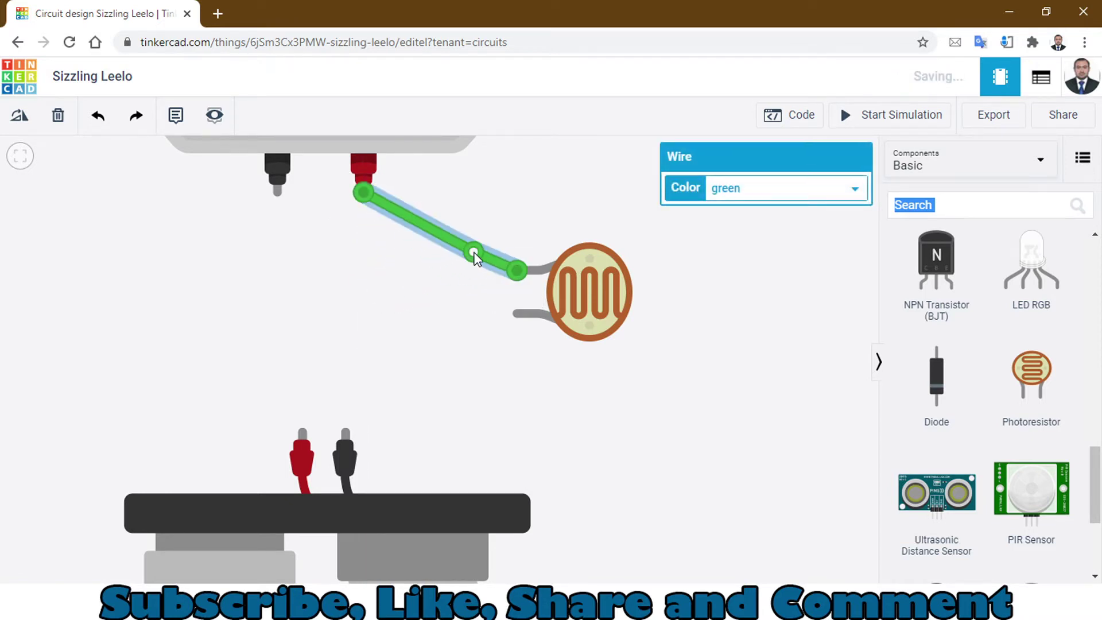
pyautogui.moveTo(475, 255); pyautogui.dragTo(518, 194)
pyautogui.click(600, 298)
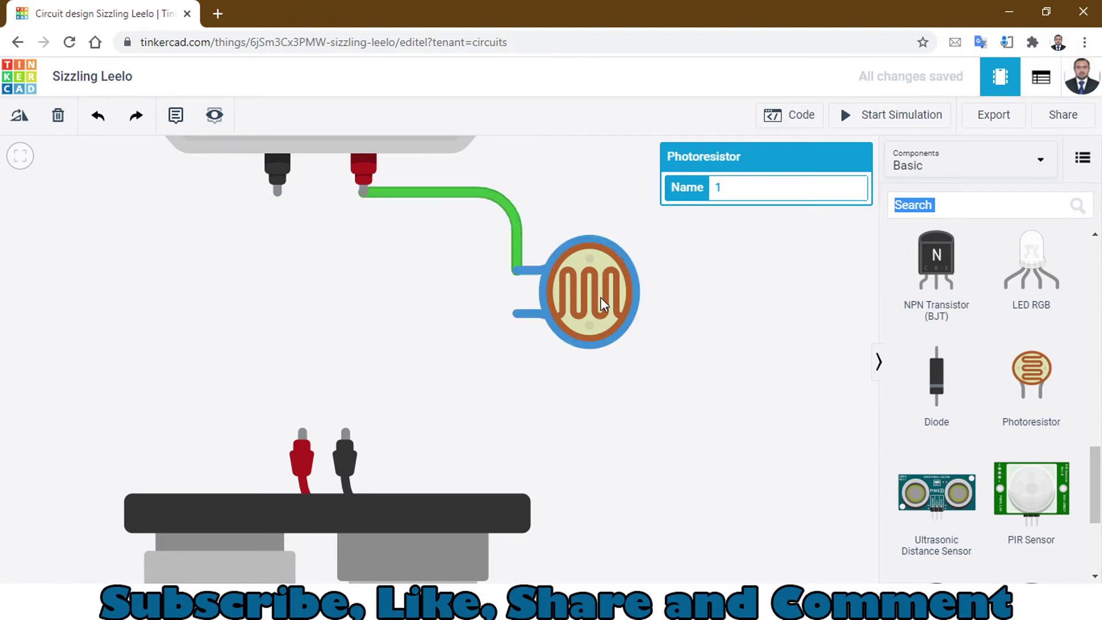
# Wire the photoresistor's lower lead to the battery's negative terminal with a right-angle bend
pyautogui.click(725, 305)
pyautogui.click(621, 304)
pyautogui.click(512, 369)
pyautogui.click(519, 313)
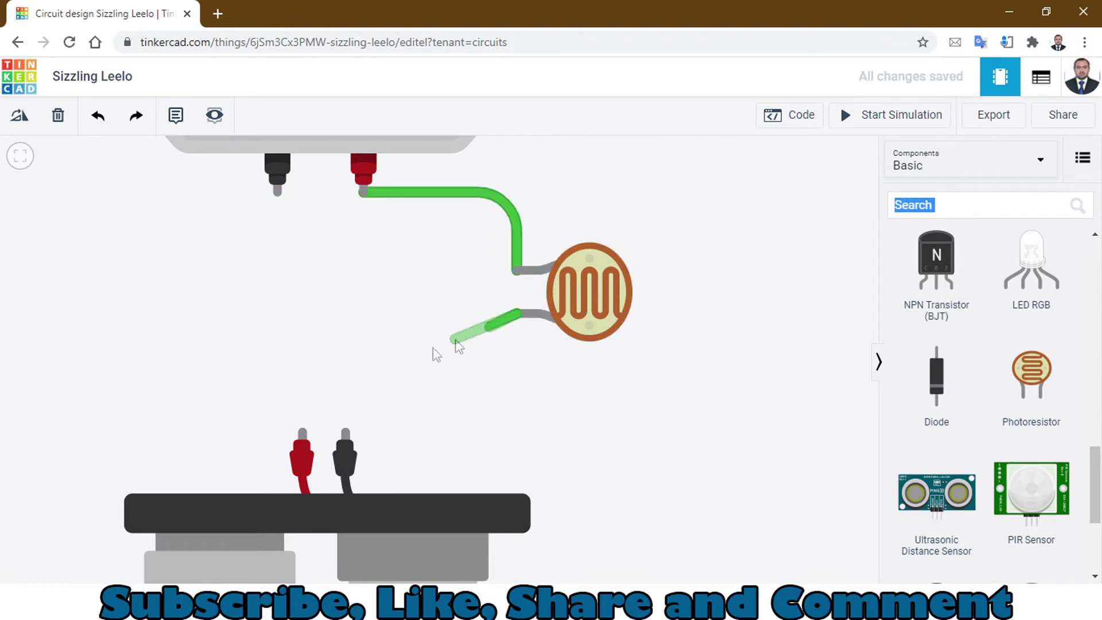
pyautogui.click(345, 432)
pyautogui.moveTo(390, 409); pyautogui.dragTo(519, 436)
pyautogui.moveTo(384, 329); pyautogui.dragTo(371, 315)
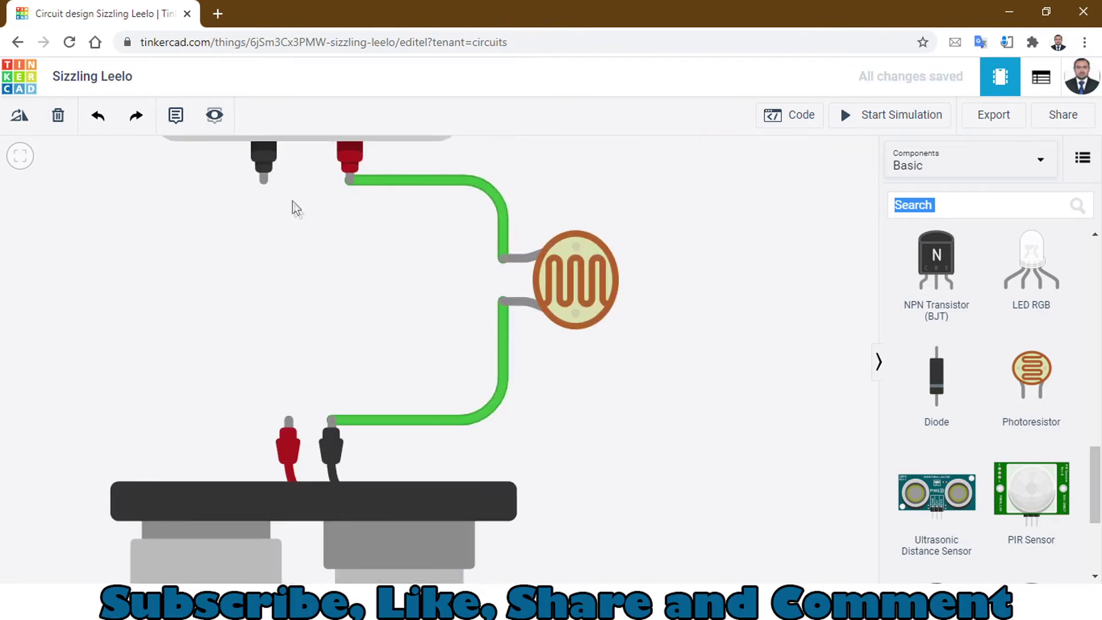
# Connect the motor's black terminal to the battery's positive terminal with a straight wire
pyautogui.click(270, 178)
pyautogui.click(284, 408)
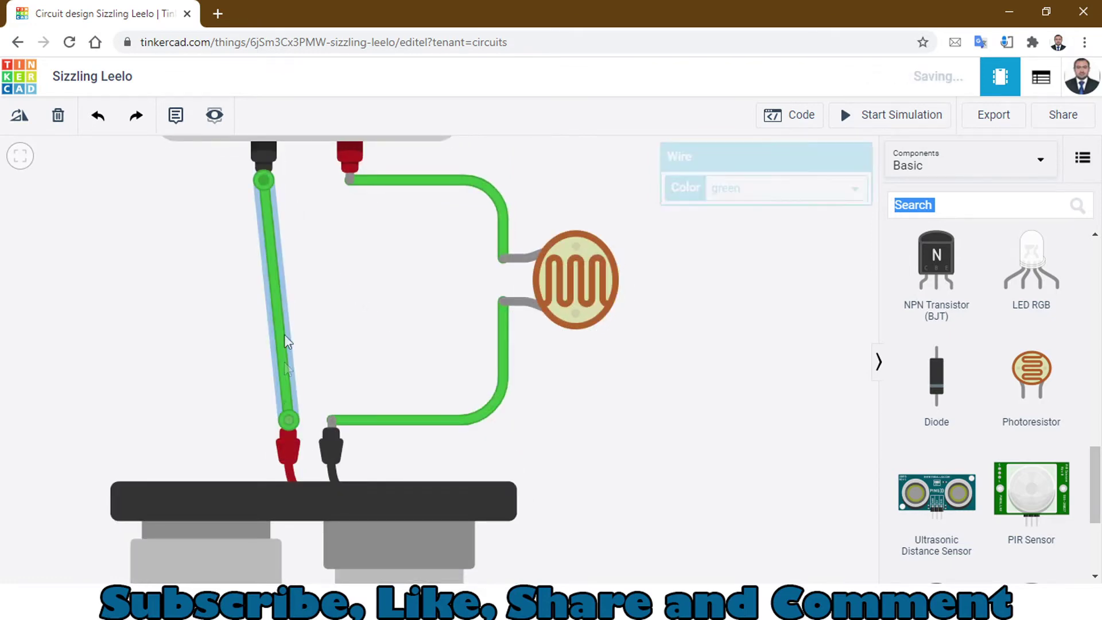
pyautogui.click(737, 193)
pyautogui.moveTo(637, 480); pyautogui.dragTo(715, 504)
# Colour the photoresistor-to-battery wire black and the motor-to-photoresistor wire red
pyautogui.click(586, 400)
pyautogui.click(822, 195)
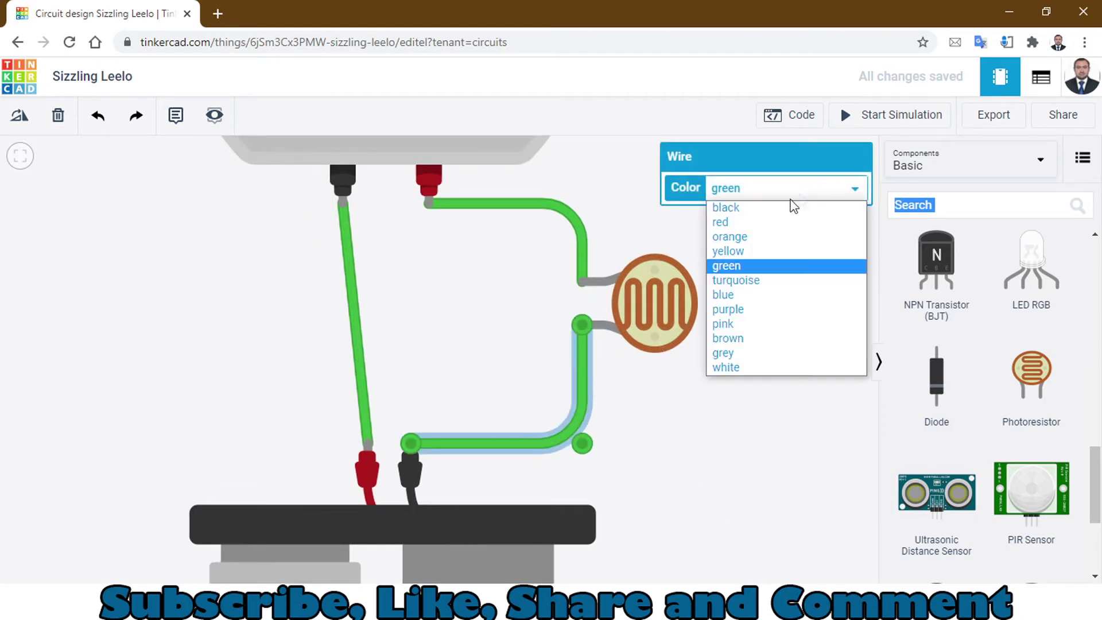
pyautogui.click(730, 208)
pyautogui.click(576, 220)
pyautogui.click(728, 188)
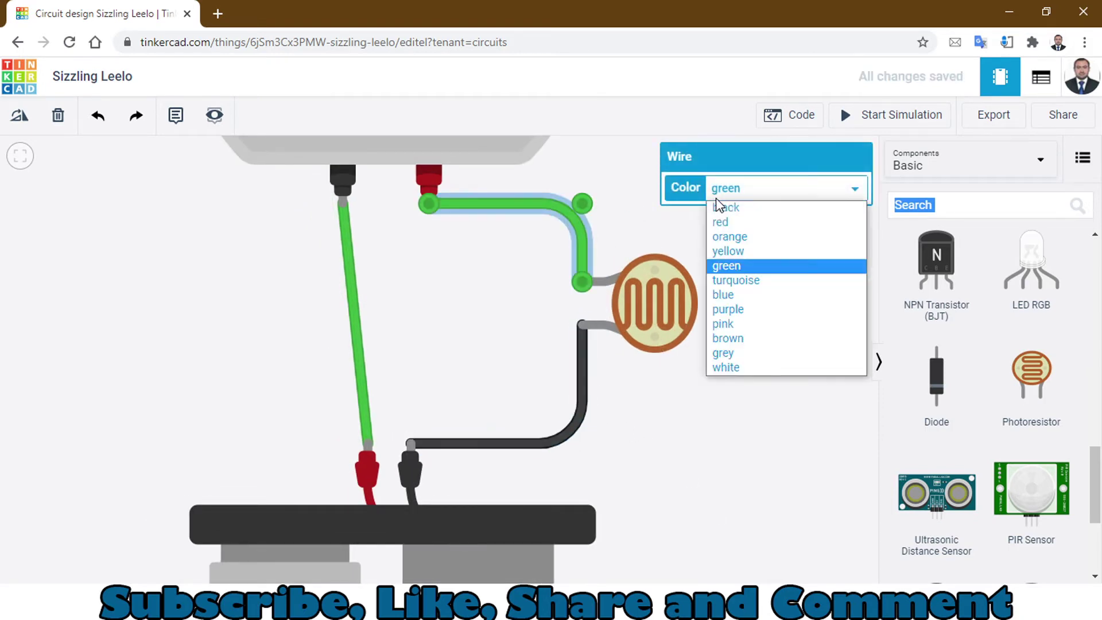
pyautogui.click(715, 219)
# Colour the straight wire between the motor's black terminal and the battery's positive terminal orange
pyautogui.click(352, 229)
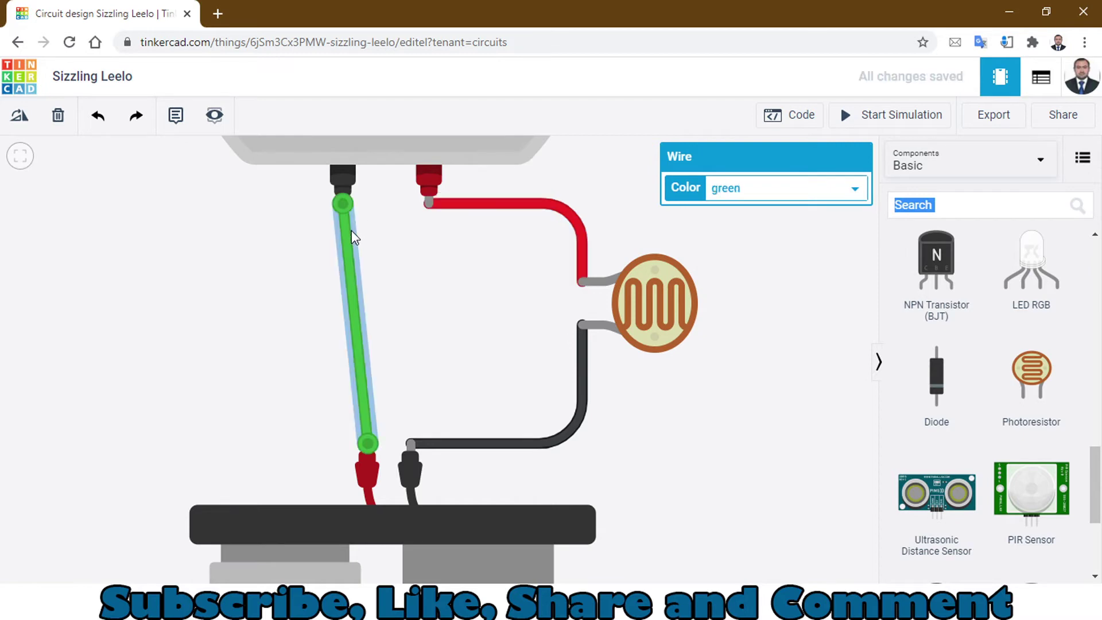
pyautogui.click(773, 196)
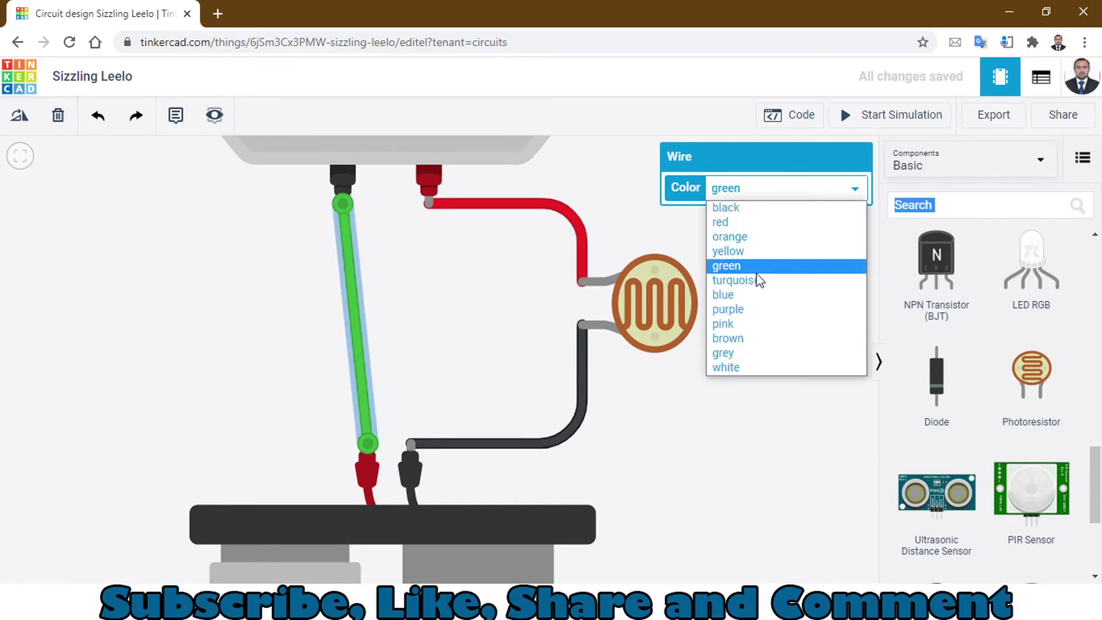
pyautogui.click(740, 236)
pyautogui.moveTo(728, 401); pyautogui.dragTo(702, 413)
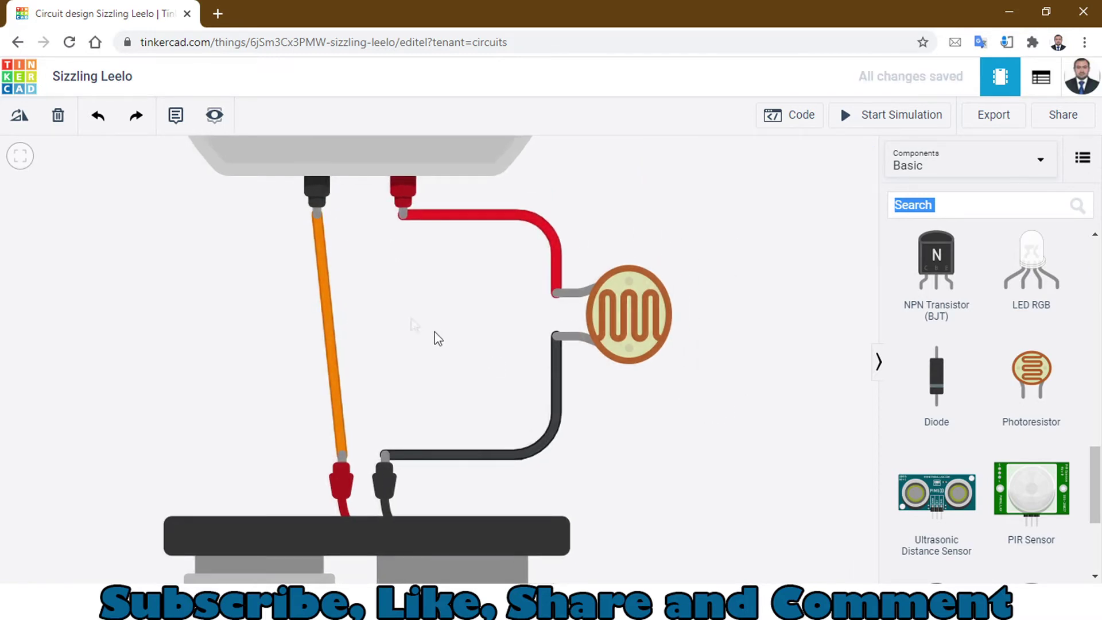
pyautogui.click(324, 276)
pyautogui.click(683, 419)
pyautogui.moveTo(684, 414); pyautogui.dragTo(680, 417)
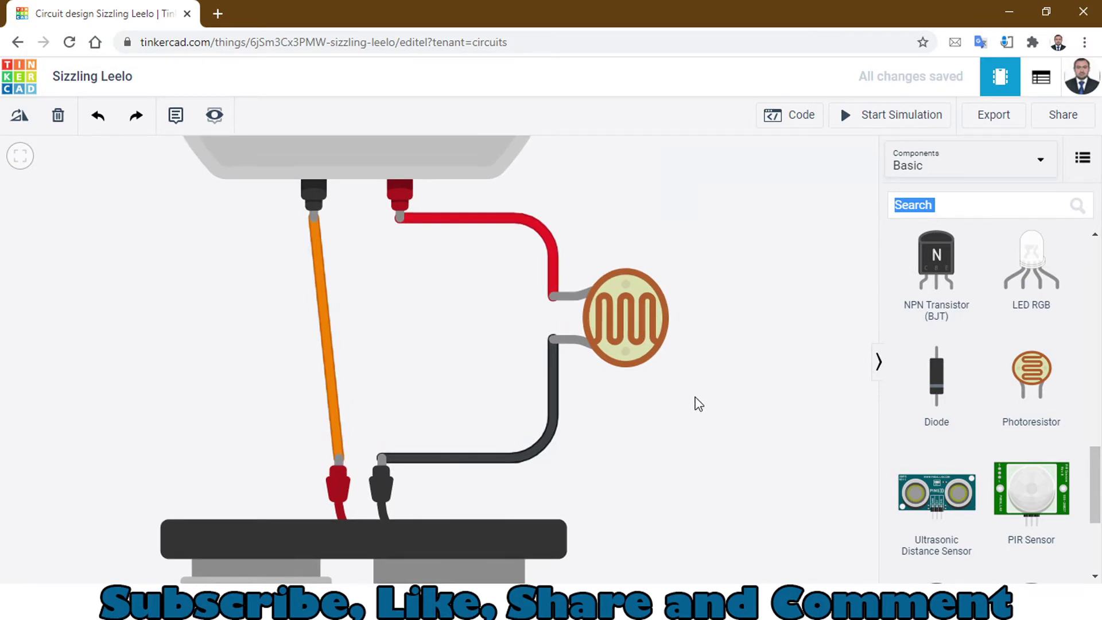
# Simulate the circuit with the photoresistor's light level raised from dark to maximum, and stop the simulation after checking the motor's speed
pyautogui.scroll(2, 698, 404)
pyautogui.scroll(-5, 698, 404)
pyautogui.scroll(2, 698, 404)
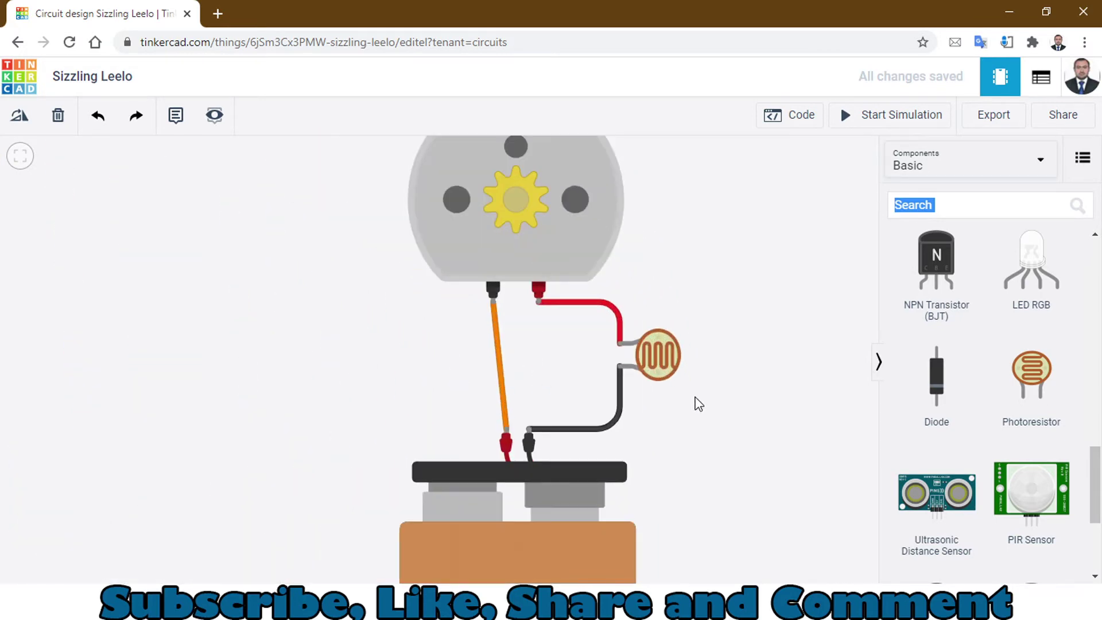
pyautogui.scroll(2, 698, 404)
pyautogui.moveTo(765, 319); pyautogui.dragTo(737, 396)
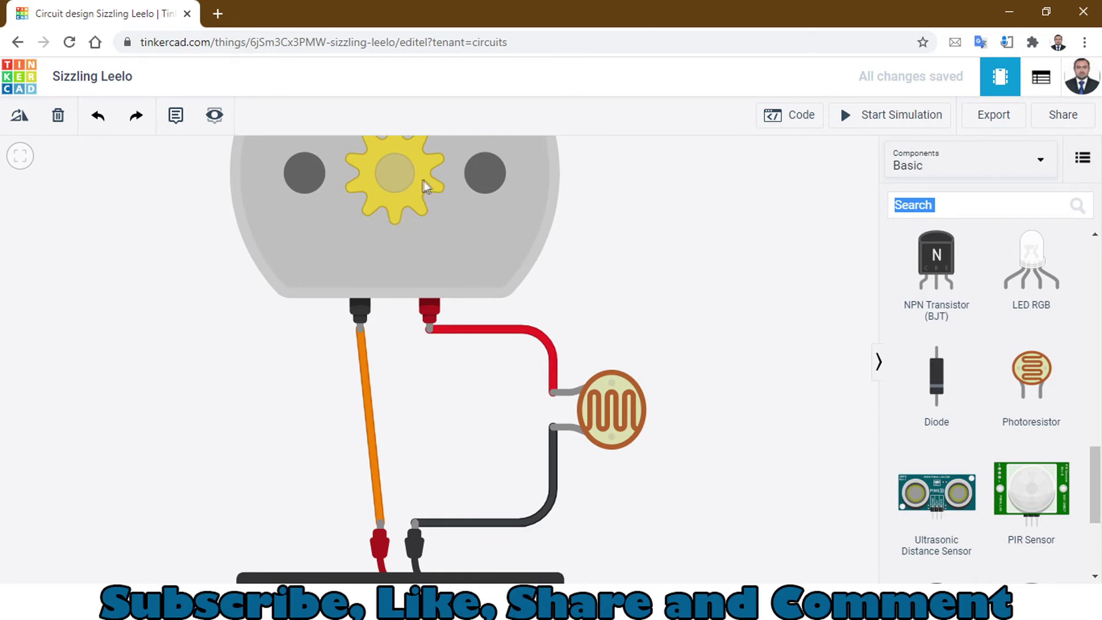
pyautogui.click(854, 122)
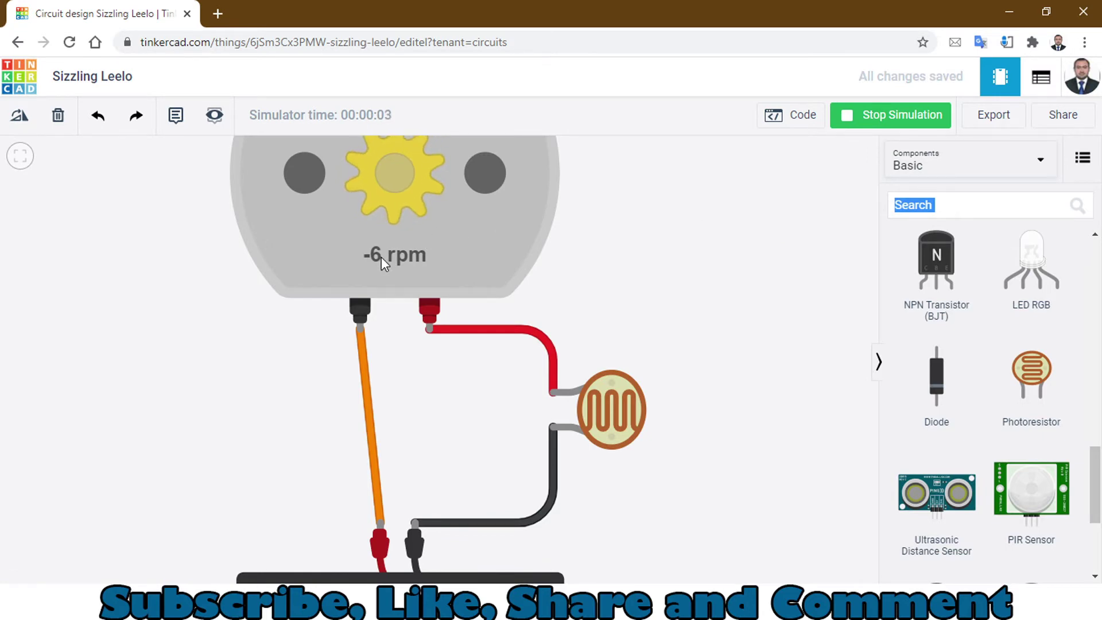
pyautogui.click(614, 407)
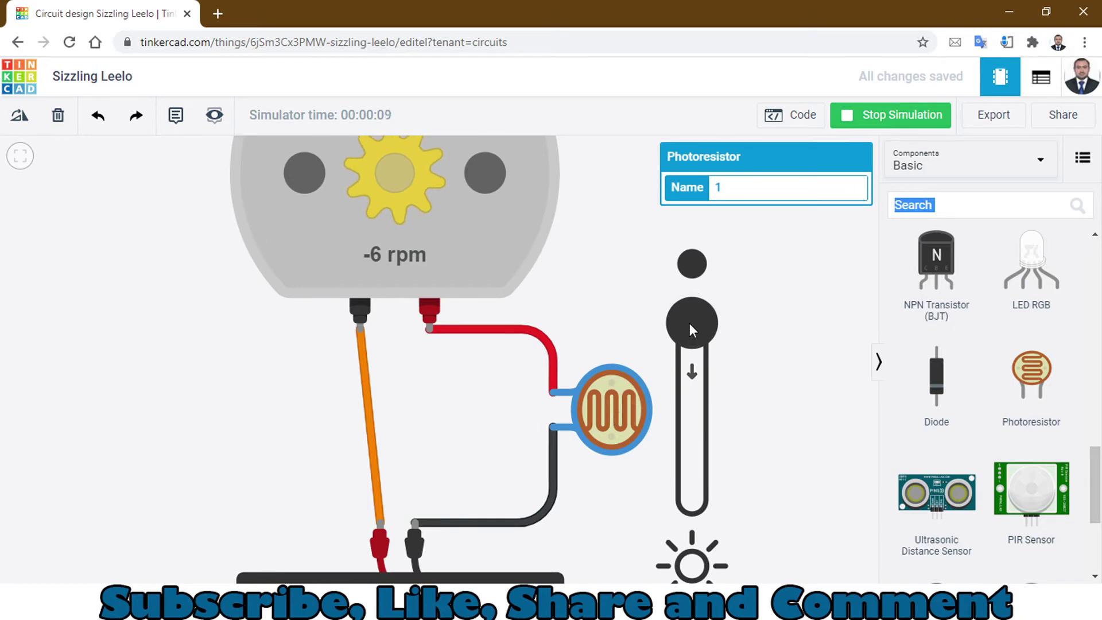
pyautogui.moveTo(689, 323); pyautogui.dragTo(690, 506)
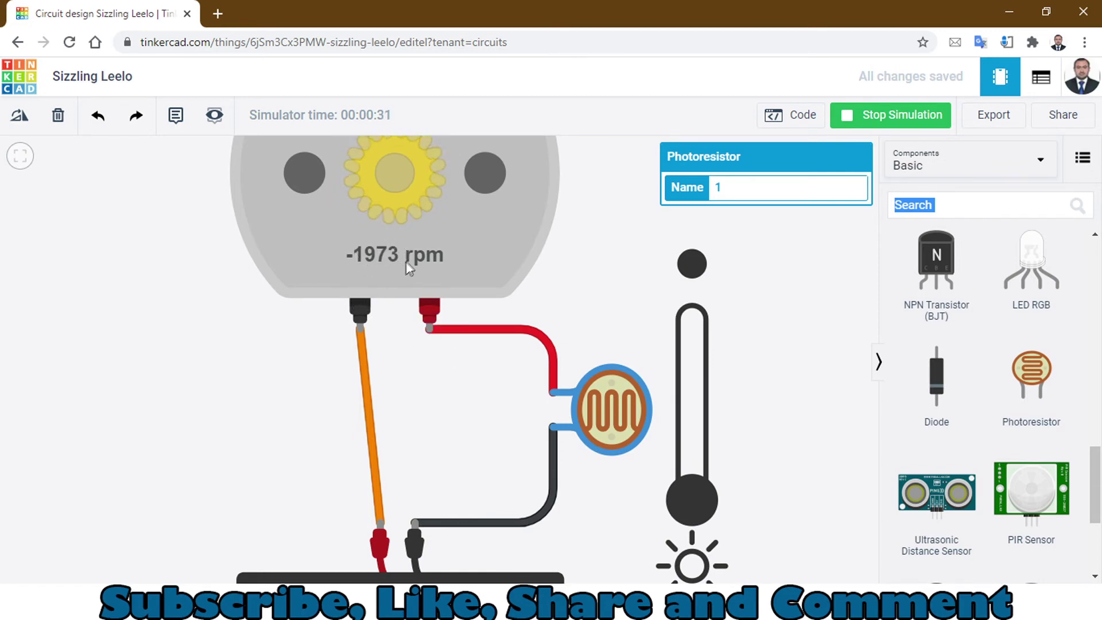
pyautogui.click(484, 233)
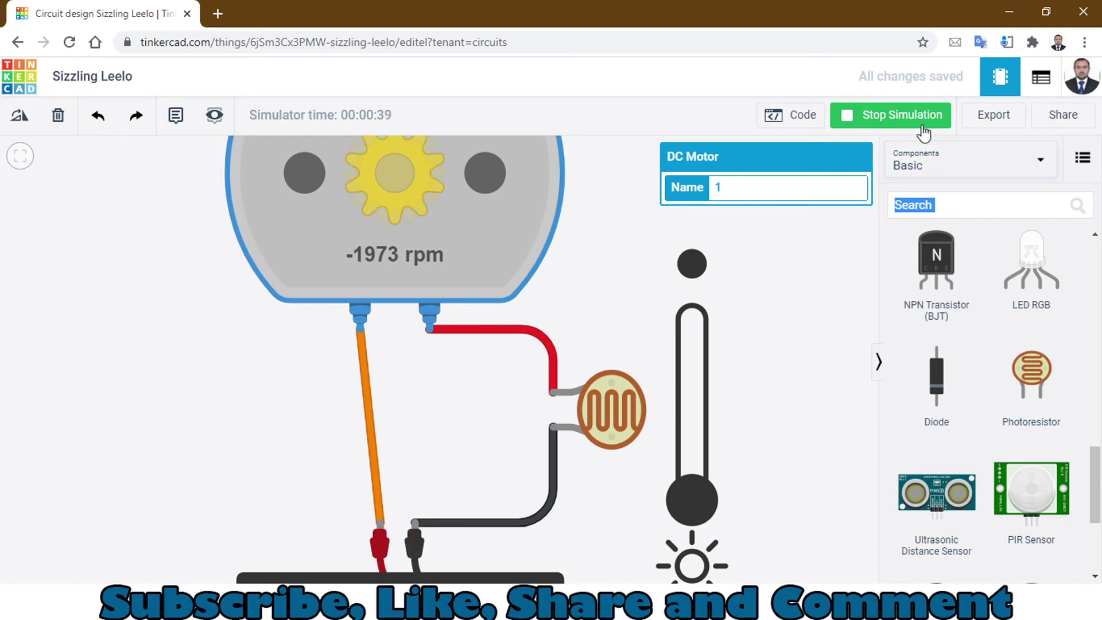
pyautogui.click(861, 115)
# Delete the orange motor-to-battery wire and reattach the red wire's motor end to the motor's black terminal
pyautogui.click(375, 478)
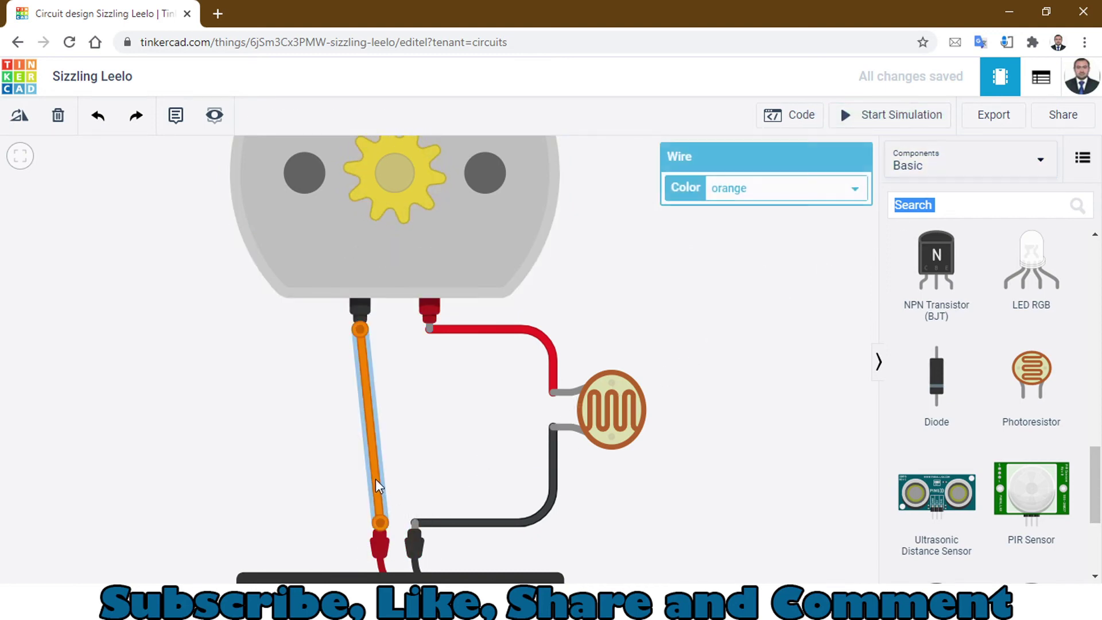
pyautogui.press('Delete')
pyautogui.click(450, 331)
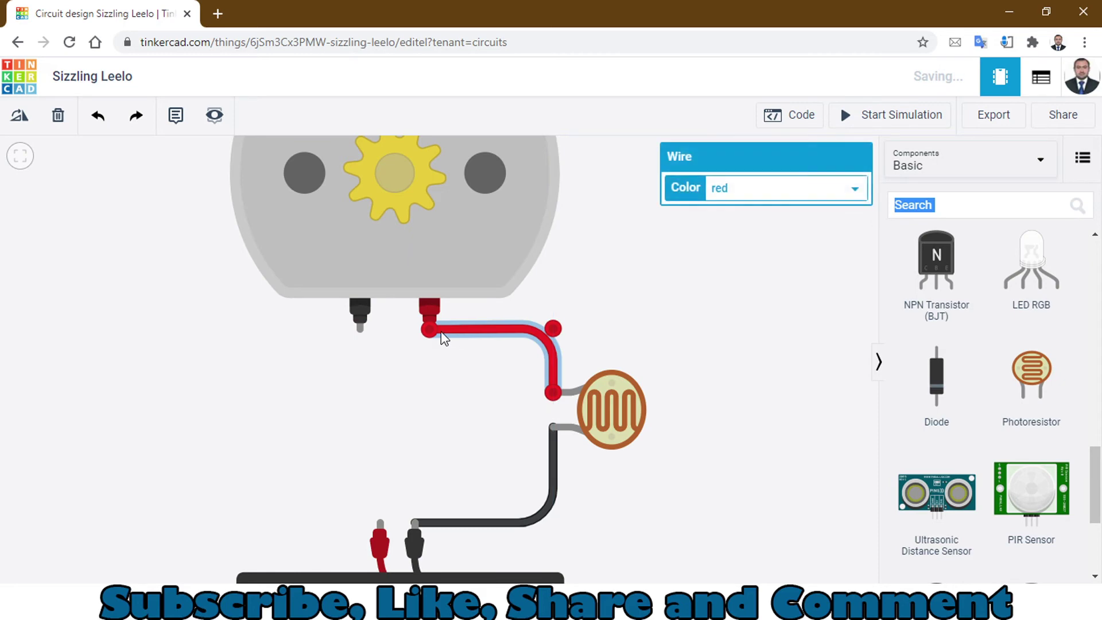
pyautogui.moveTo(429, 329); pyautogui.dragTo(364, 339)
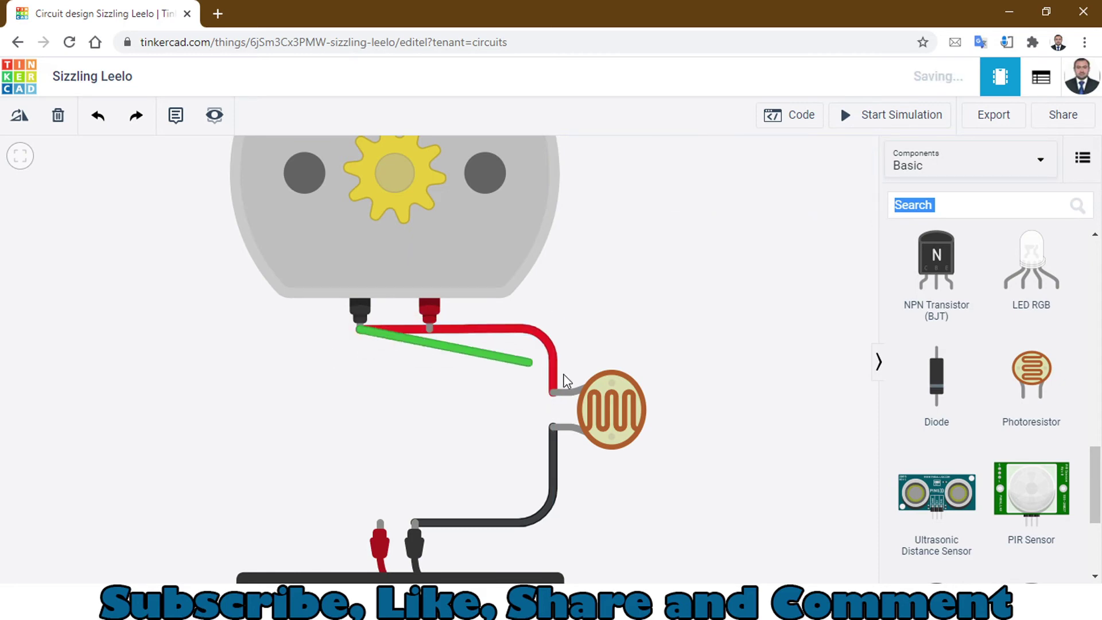
pyautogui.press('Escape')
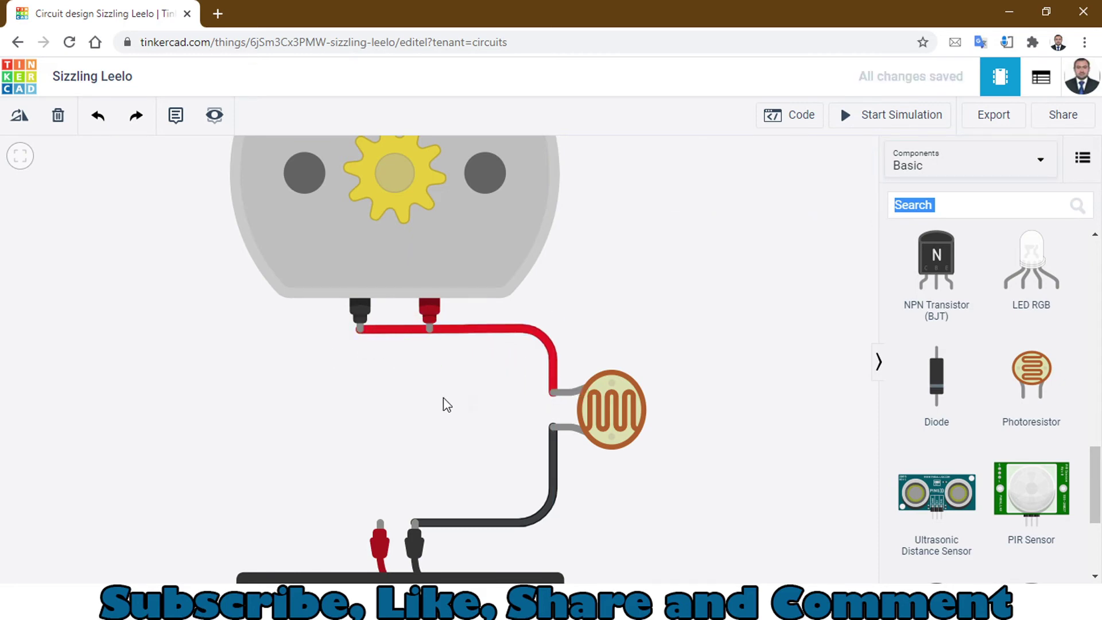
# Move the bend point of the motor-to-photoresistor wire directly below the motor's black terminal
pyautogui.click(581, 397)
pyautogui.click(391, 331)
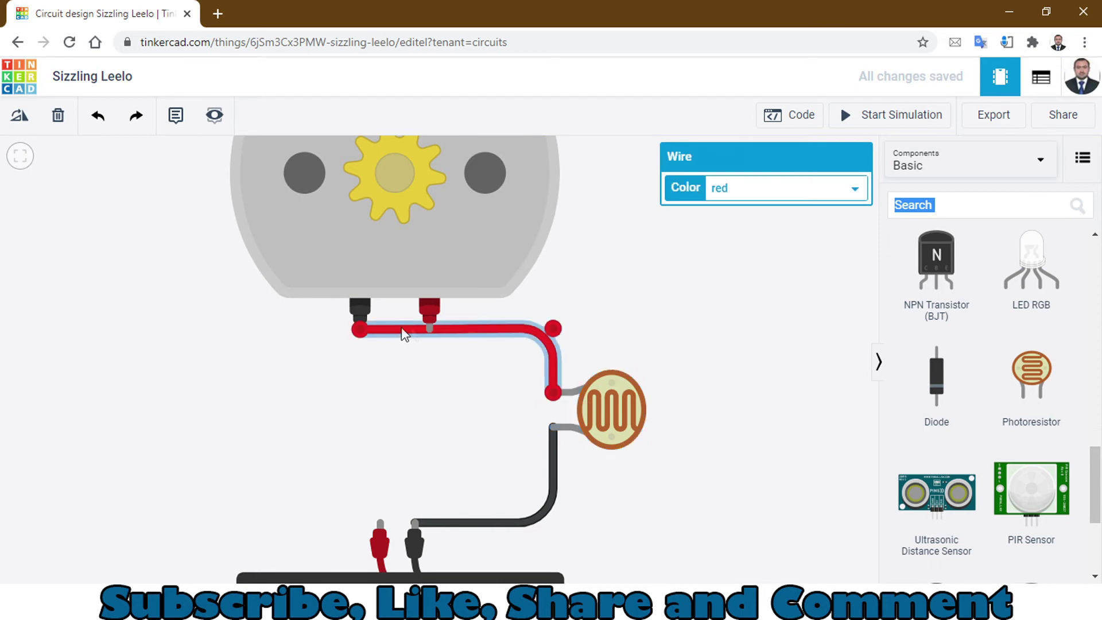
pyautogui.moveTo(450, 331); pyautogui.dragTo(358, 376)
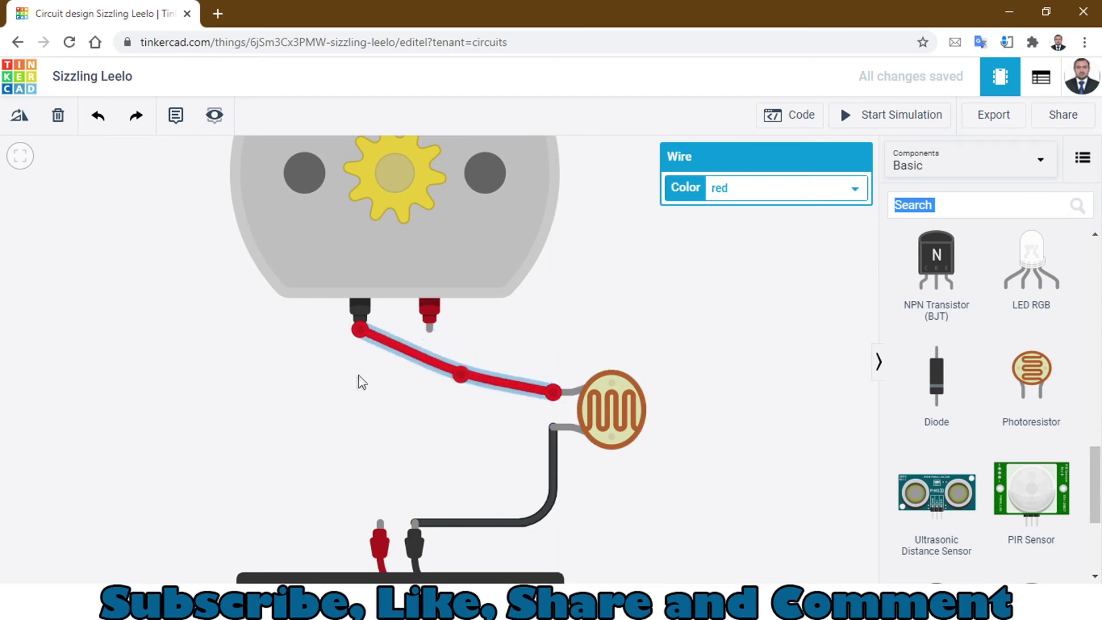
# Connect the motor's red terminal to the battery's positive terminal with a straight wire and colour it red
pyautogui.click(427, 338)
pyautogui.click(381, 517)
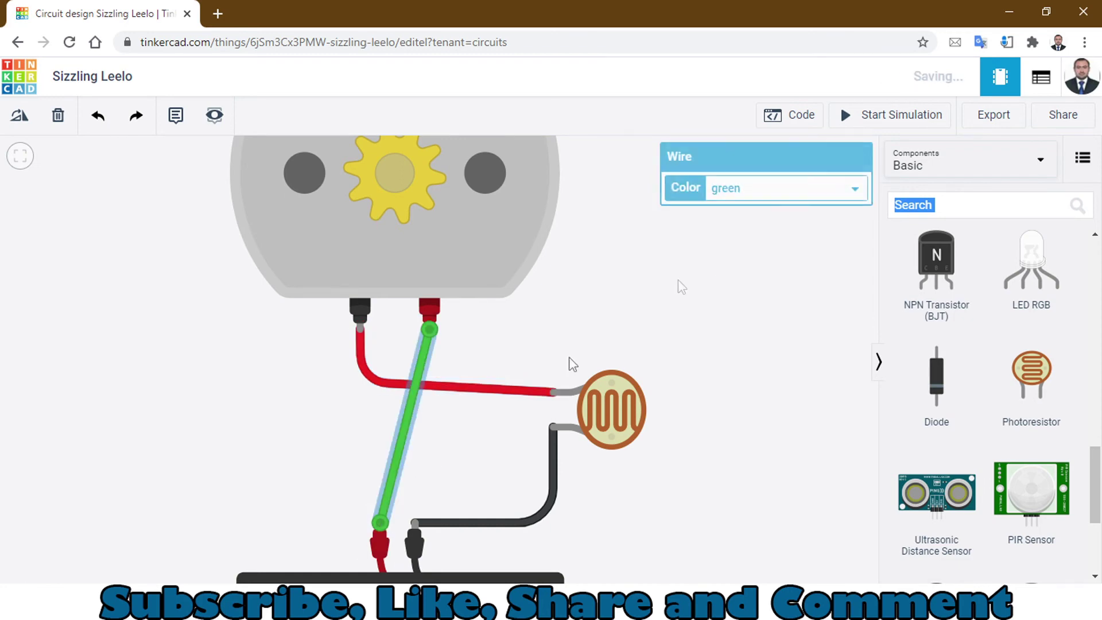
pyautogui.click(775, 188)
pyautogui.click(721, 207)
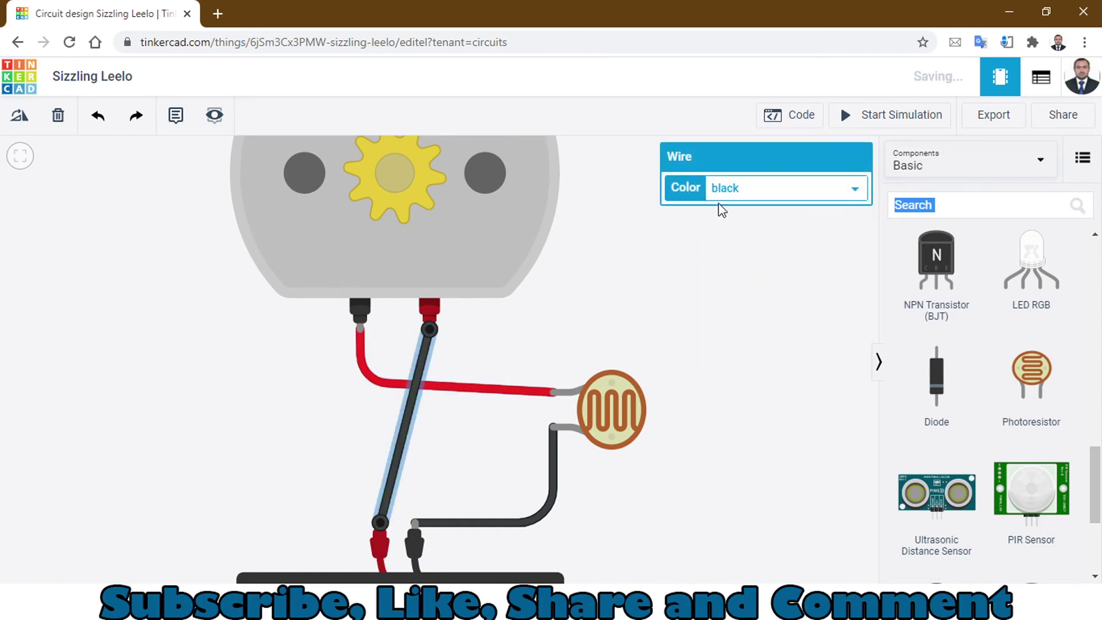
pyautogui.click(747, 188)
pyautogui.click(726, 219)
# Colour the wire between the motor's black terminal and the photoresistor black
pyautogui.click(486, 389)
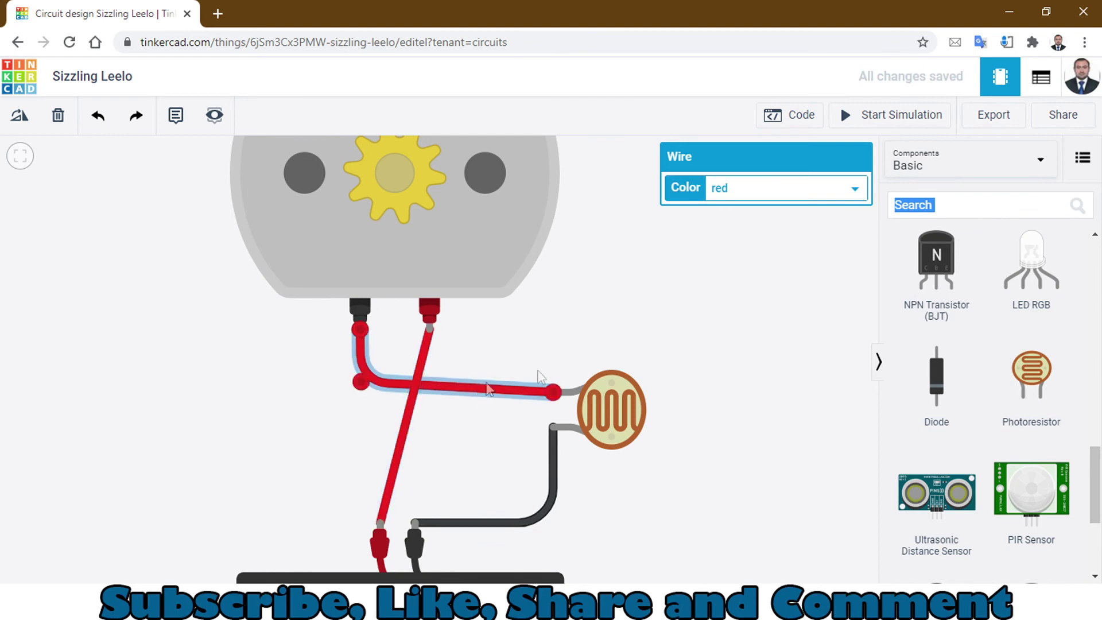
pyautogui.click(769, 192)
pyautogui.click(736, 207)
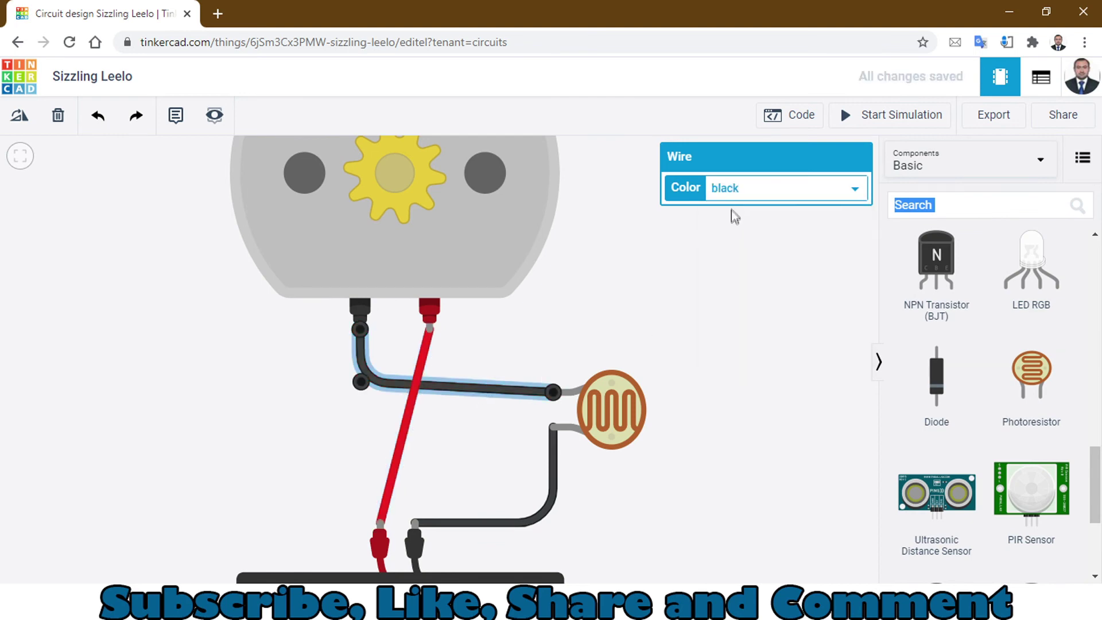
pyautogui.click(731, 324)
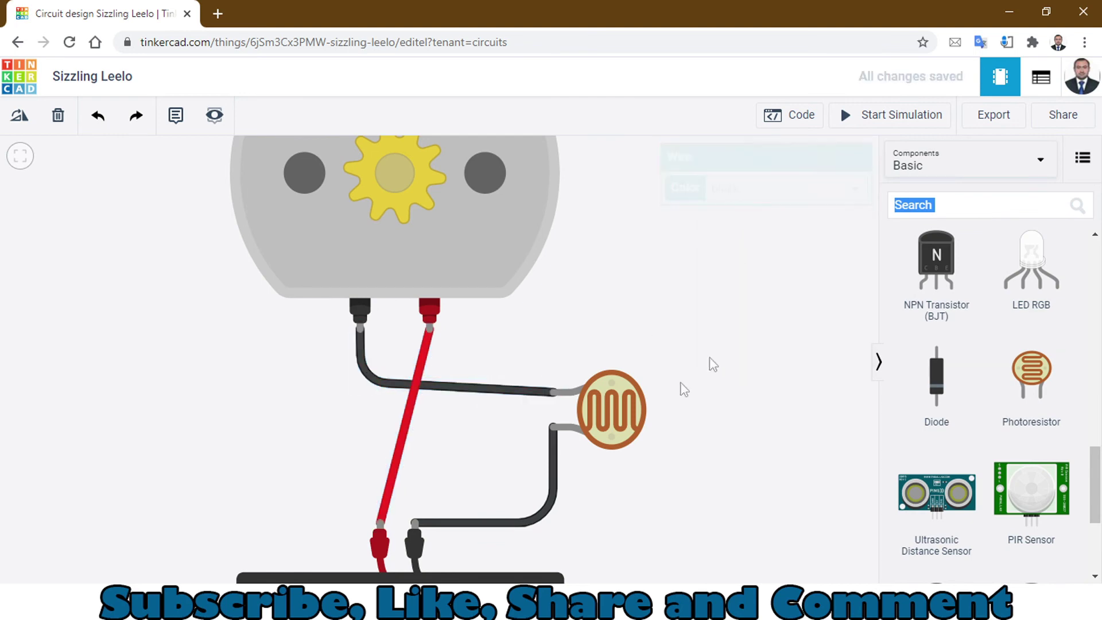
# Simulate the rewired circuit, raising the photoresistor's light level in stages to maximum to check the motor's speed, and stop the simulation
pyautogui.click(625, 424)
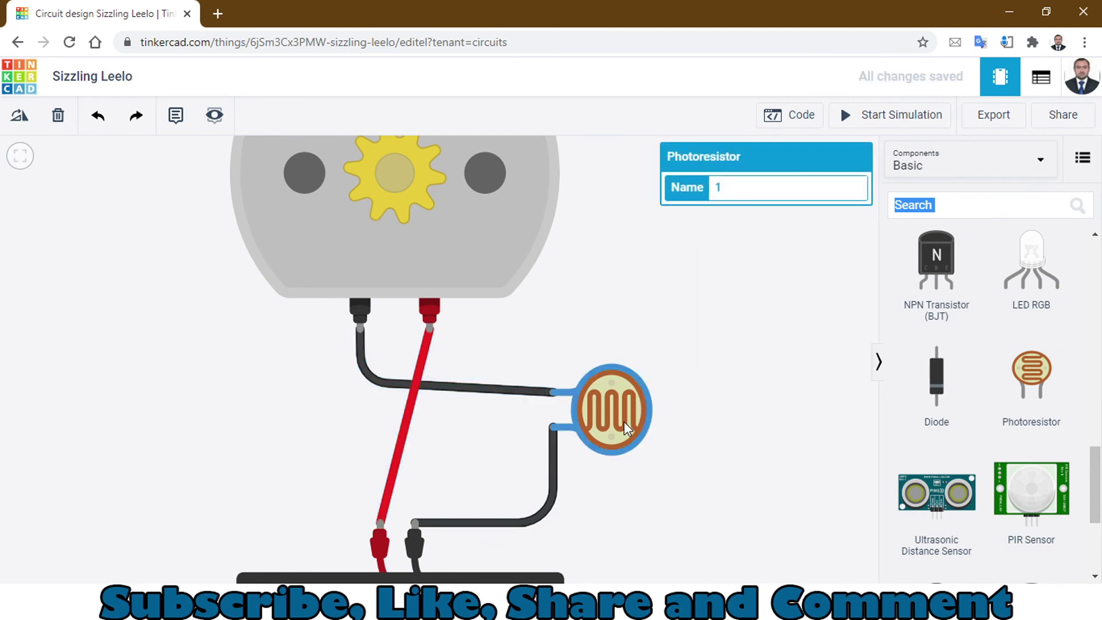
pyautogui.click(872, 117)
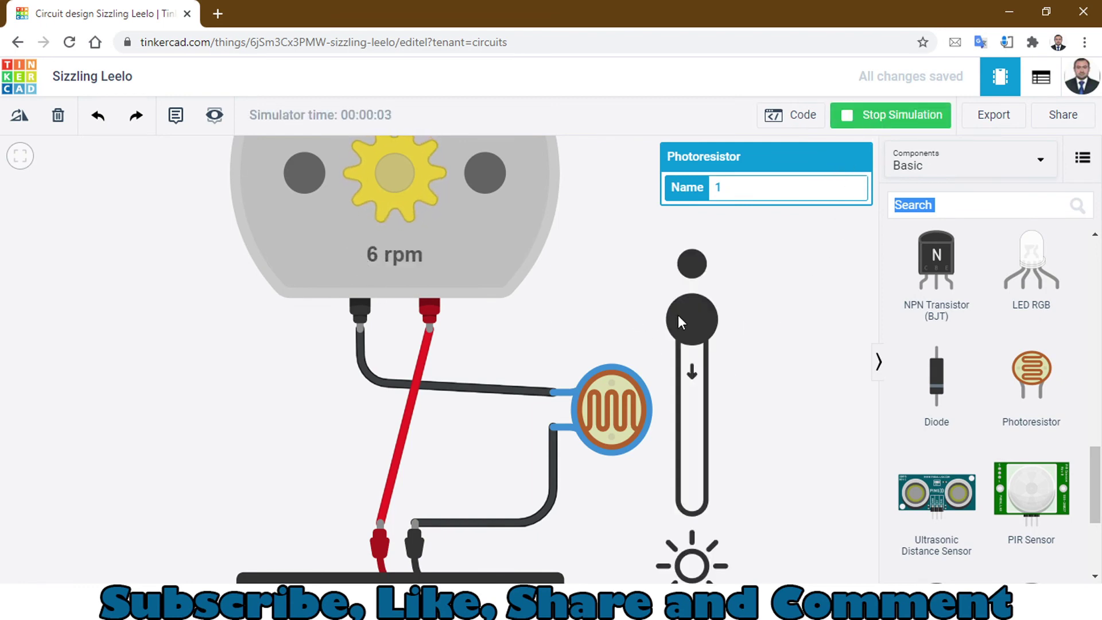
pyautogui.moveTo(616, 275); pyautogui.dragTo(609, 294)
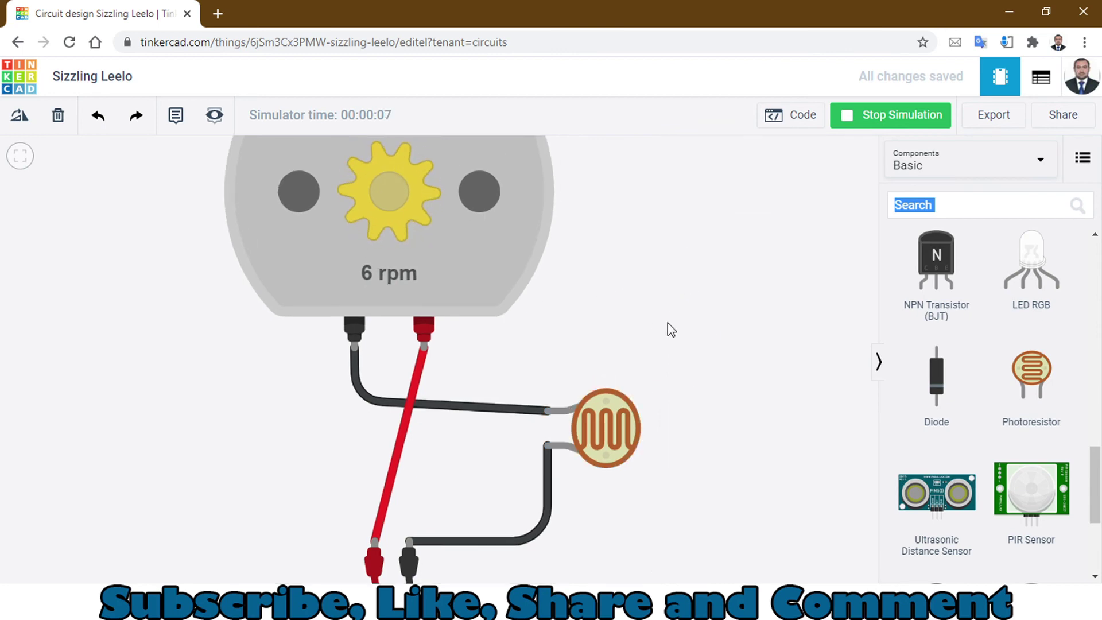
pyautogui.click(546, 214)
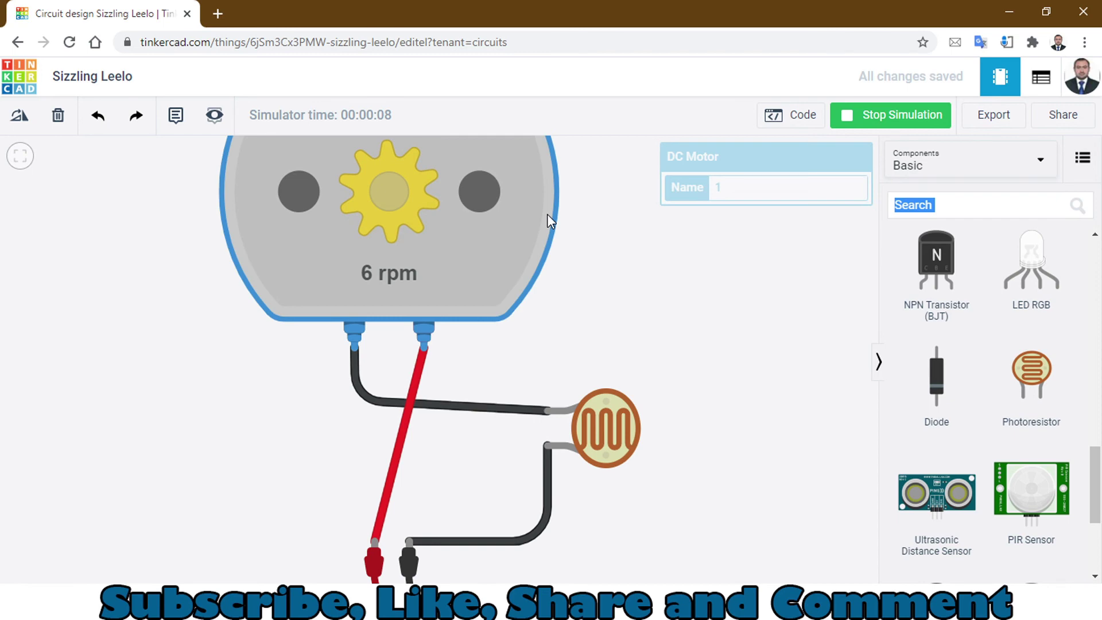
pyautogui.click(610, 418)
pyautogui.moveTo(683, 330); pyautogui.dragTo(687, 342)
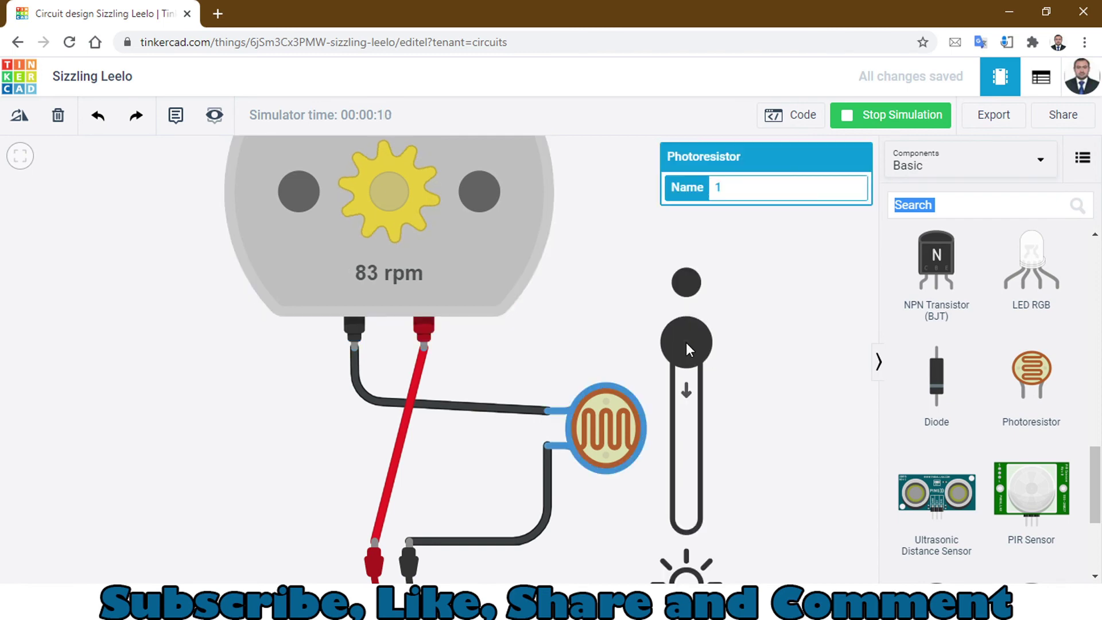
pyautogui.moveTo(687, 342); pyautogui.dragTo(692, 372)
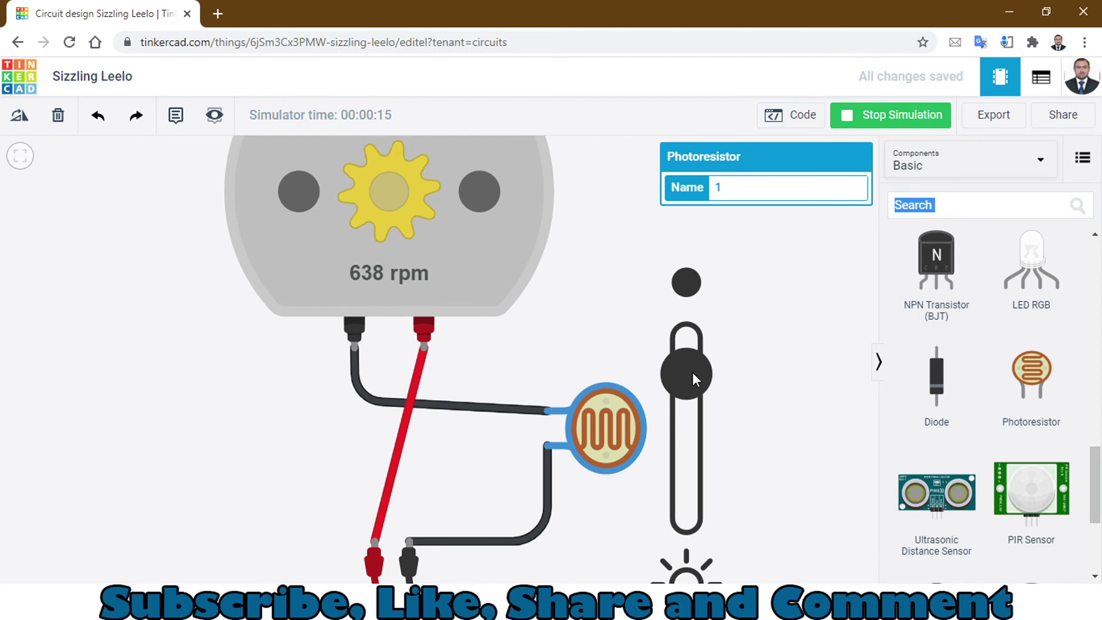
pyautogui.moveTo(692, 379); pyautogui.dragTo(682, 537)
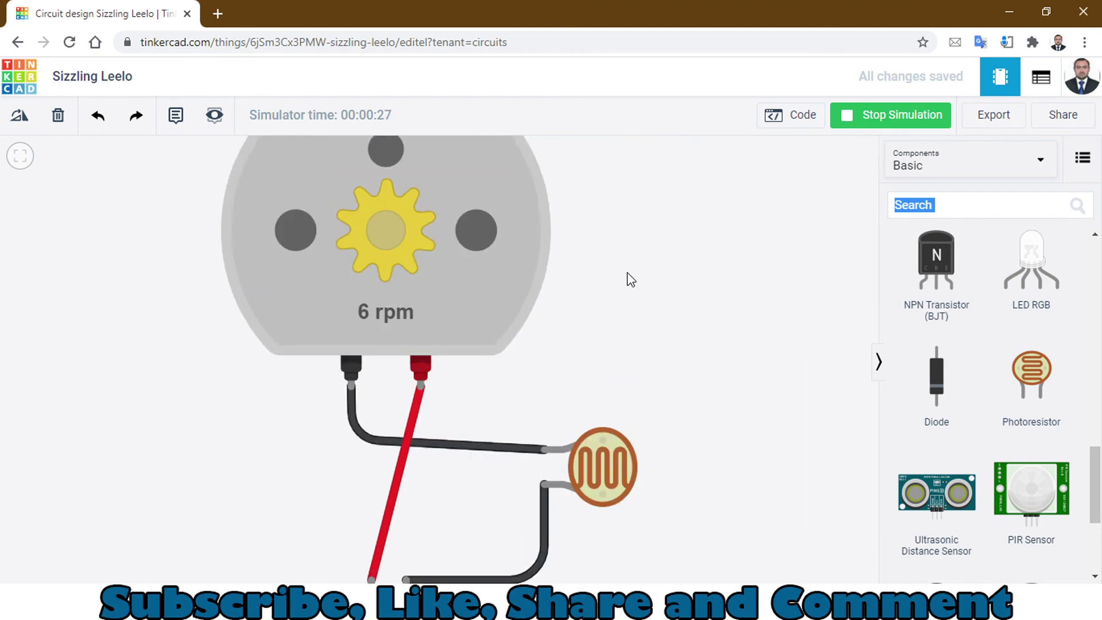
pyautogui.moveTo(627, 273); pyautogui.dragTo(601, 239)
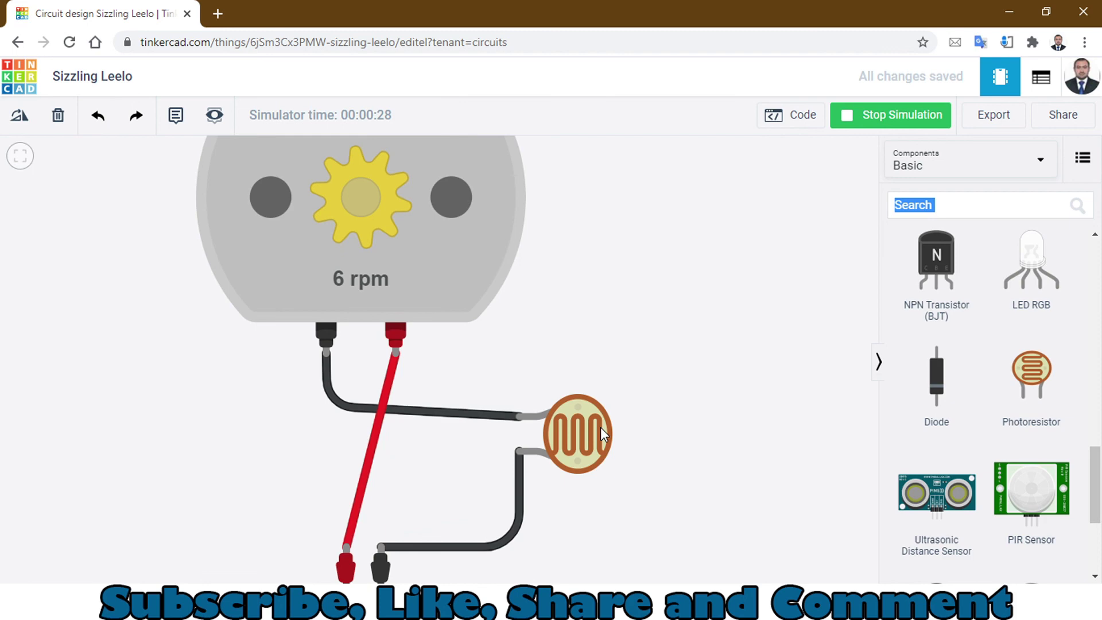
pyautogui.click(870, 119)
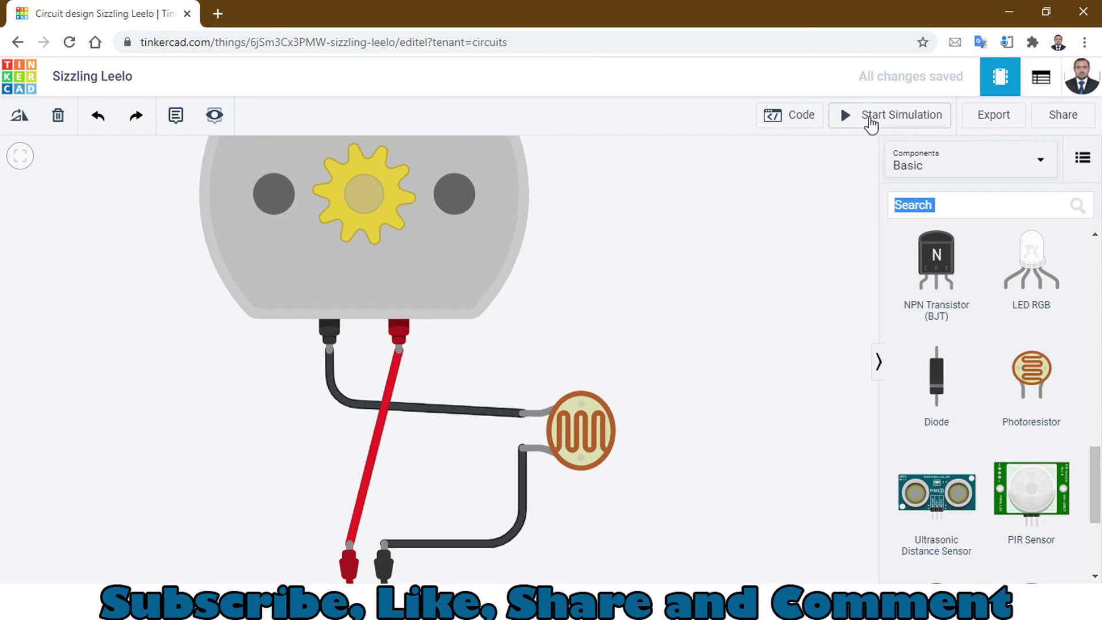